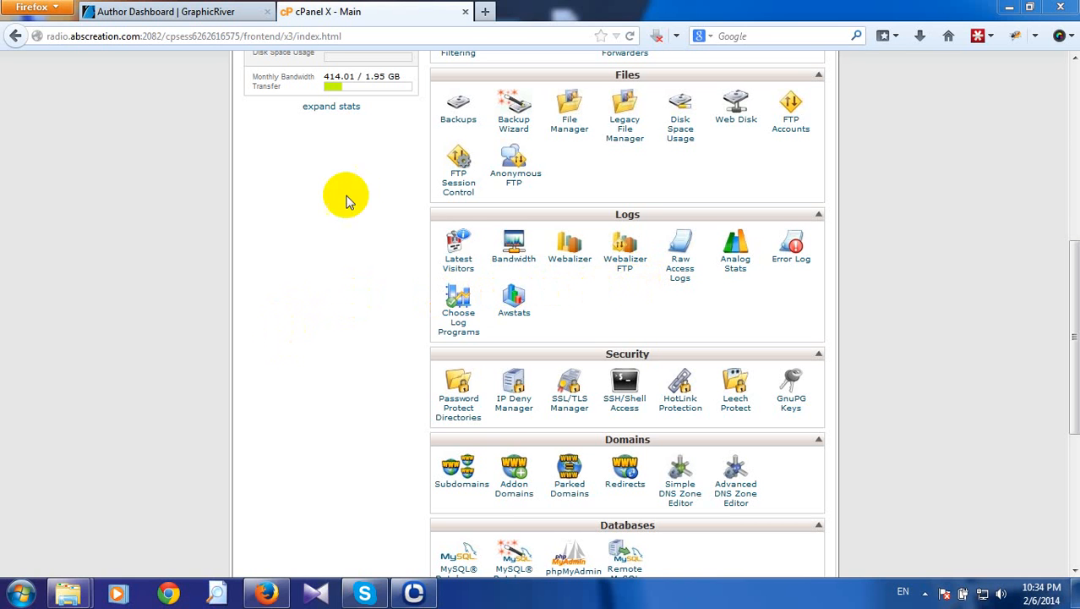
Load radio.abscreation.com/image/1.jpg in a new Firefox tab.
{"action": "left_click", "coordinate": [486, 11]}
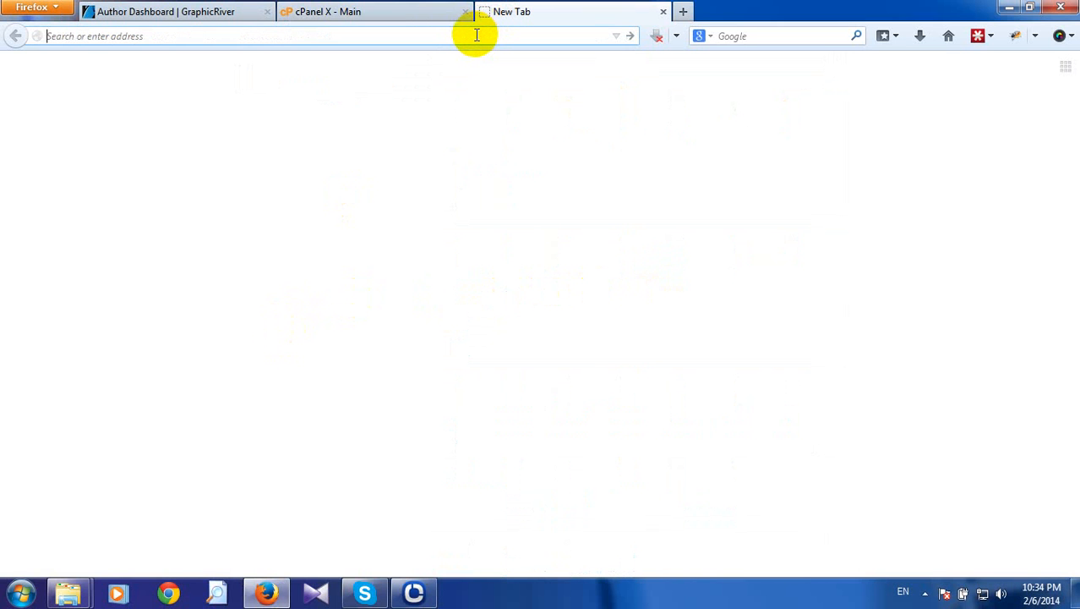
{"action": "type", "text": "radio.abscreation.com/"}
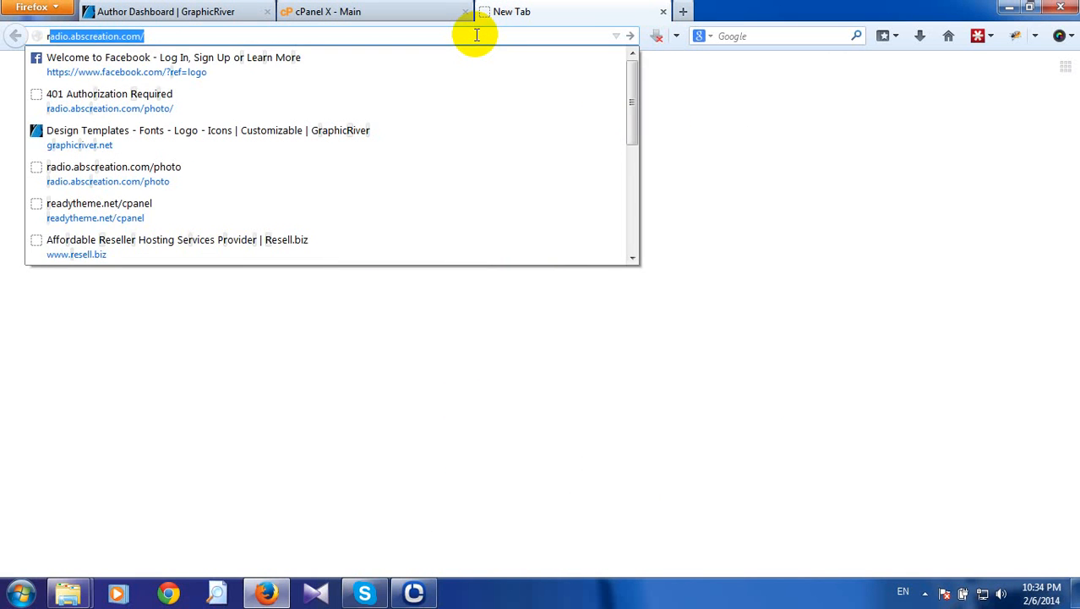
{"action": "key", "text": "Return"}
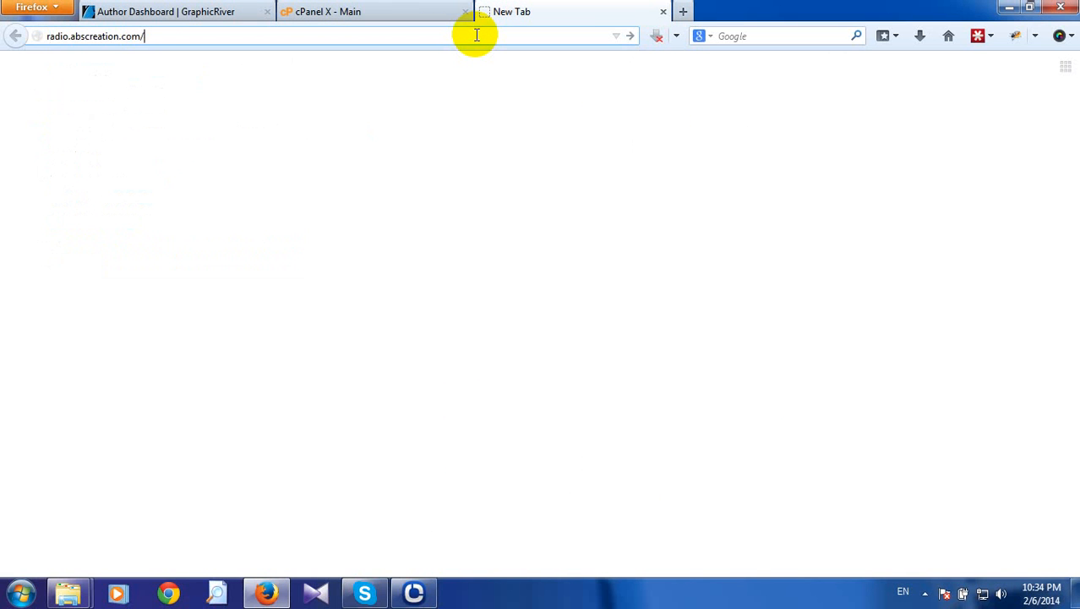
{"action": "type", "text": "image/1.jpg"}
{"action": "key", "text": "Return"}
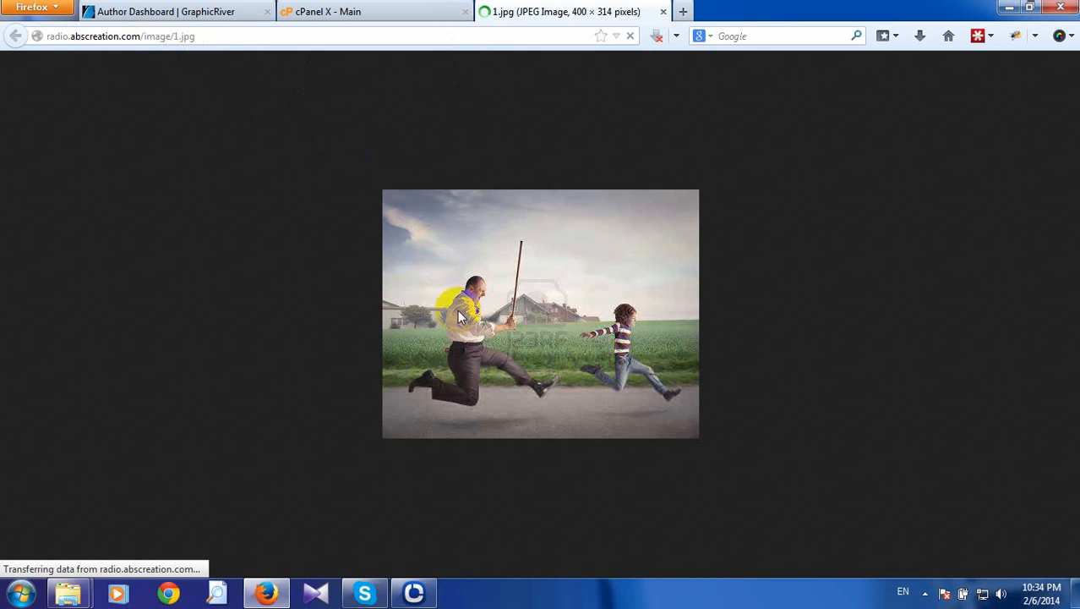
Highlight the image/1.jpg path in the address bar, then return to the cPanel X main tab.
{"action": "left_click_drag", "start_coordinate": [499, 319], "coordinate": [487, 299]}
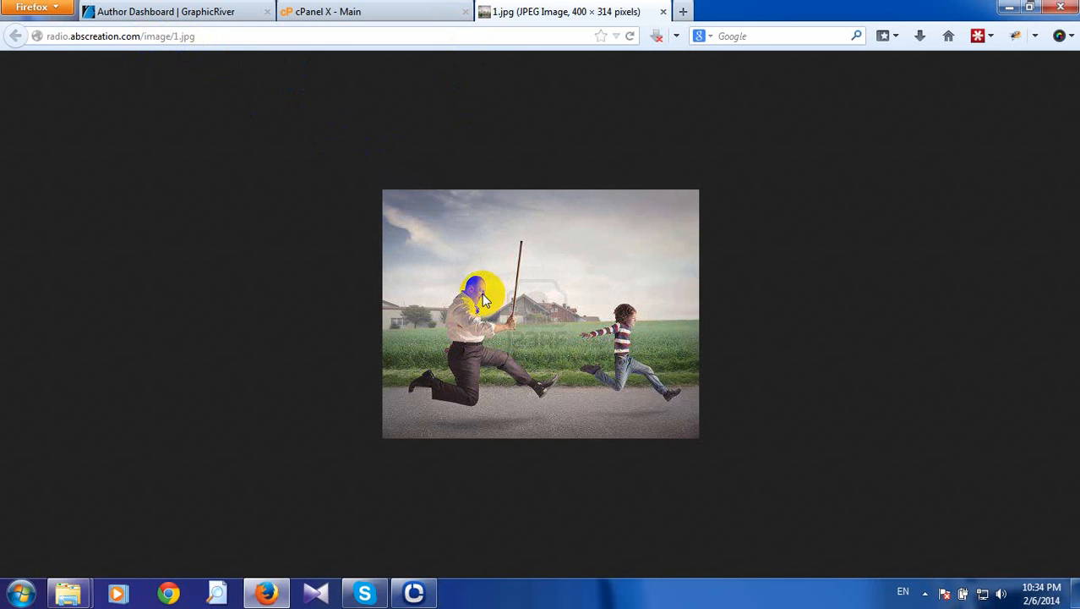
{"action": "left_click", "coordinate": [144, 36]}
{"action": "left_click_drag", "start_coordinate": [143, 36], "coordinate": [172, 37]}
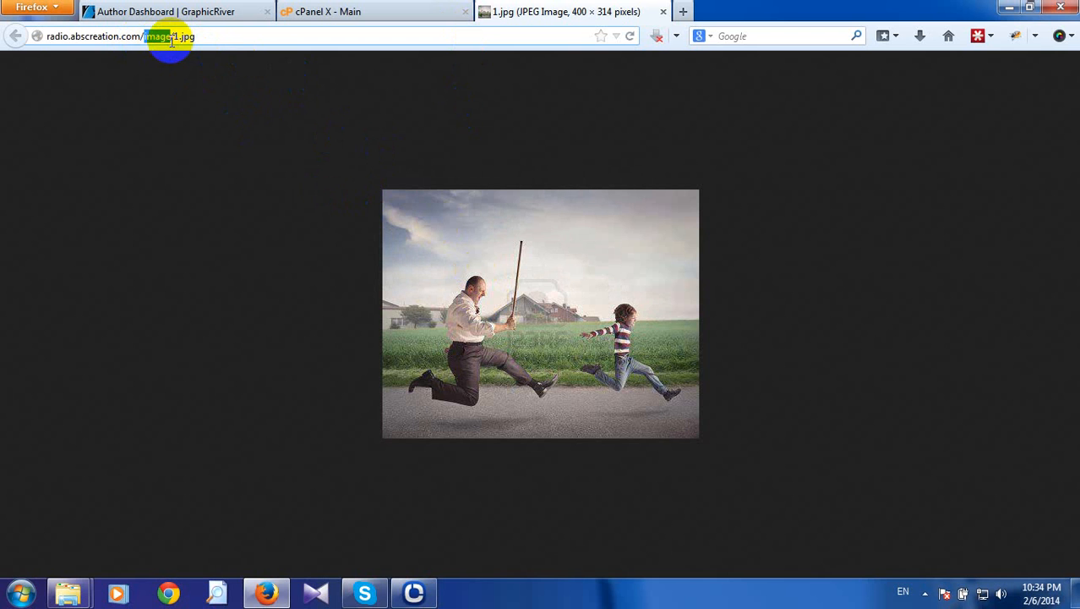
{"action": "left_click_drag", "start_coordinate": [203, 34], "coordinate": [143, 31]}
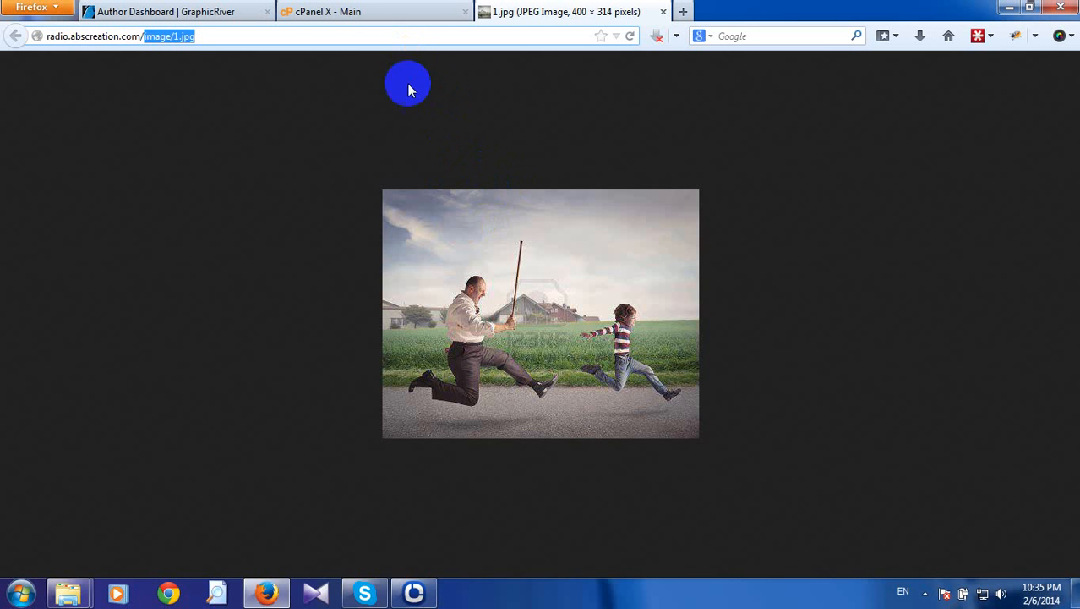
{"action": "left_click", "coordinate": [350, 11]}
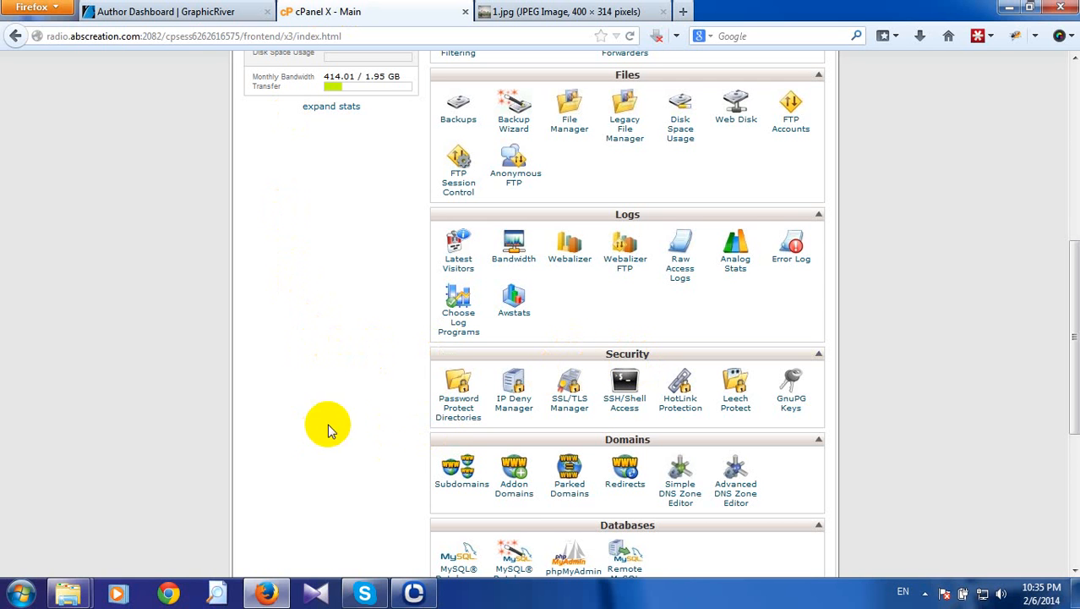
Open Password Protect Directories under Security and choose the public_html/image folder.
{"action": "left_click", "coordinate": [454, 412]}
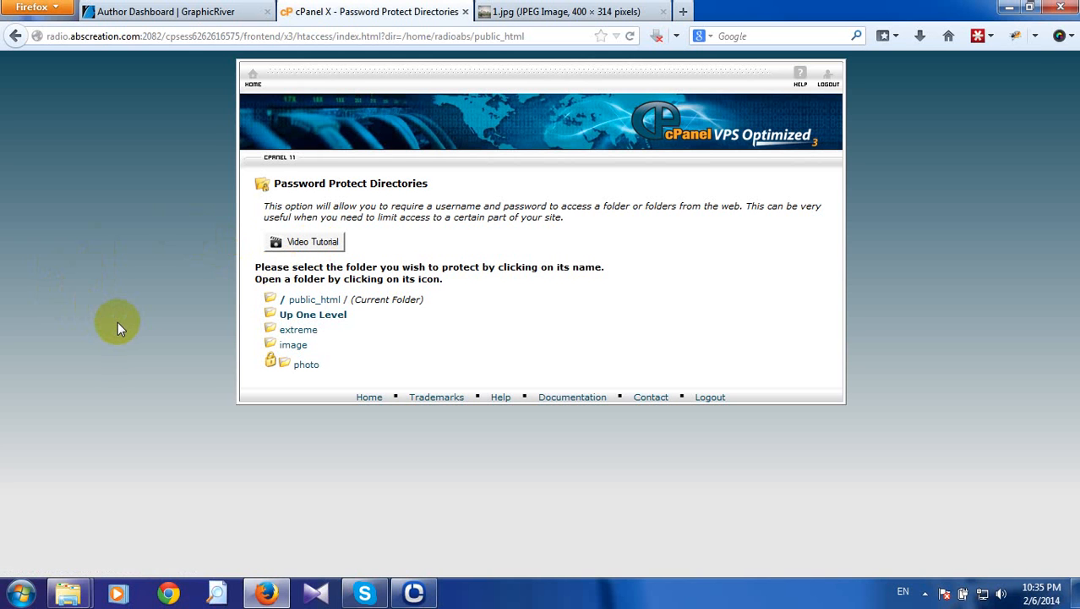
{"action": "left_click", "coordinate": [300, 353]}
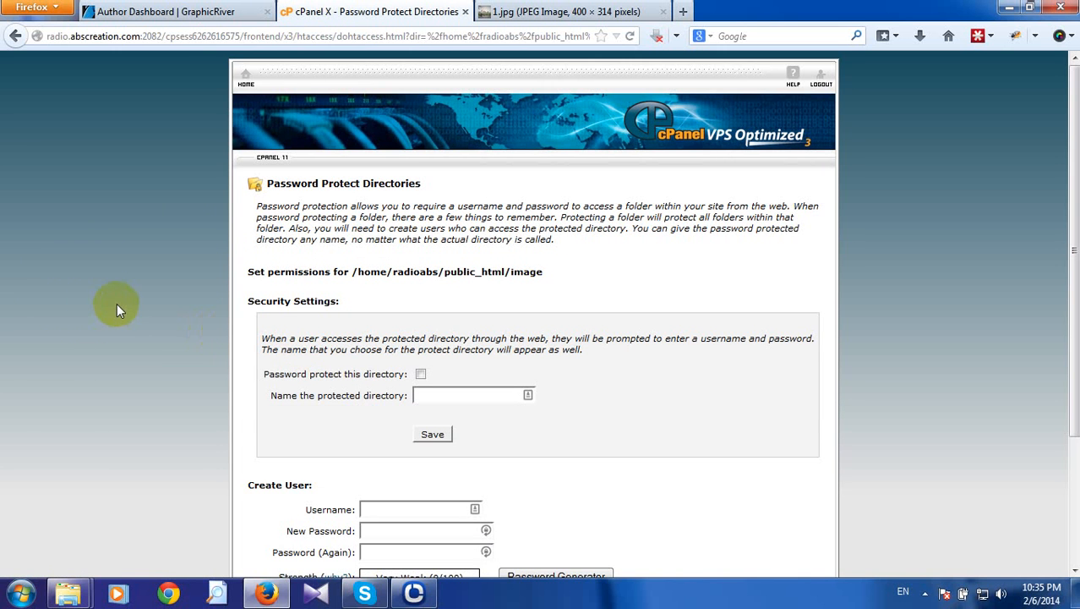
Enable password protection on the image folder with protected directory name 'image' and save.
{"action": "scroll", "coordinate": [117, 303], "scroll_direction": "down", "scroll_amount": 2}
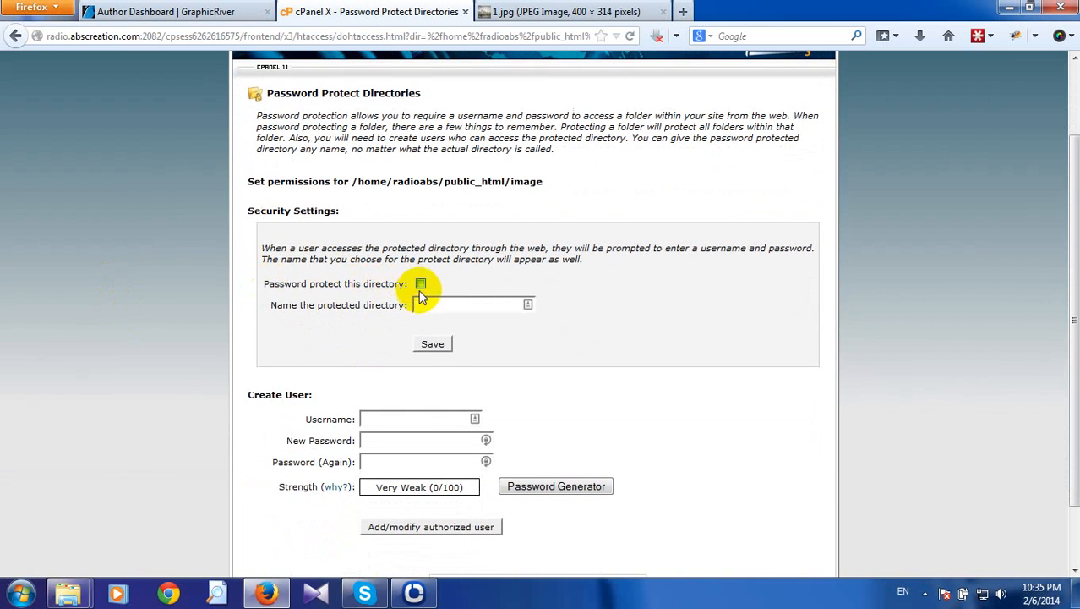
{"action": "left_click", "coordinate": [421, 285]}
{"action": "left_click", "coordinate": [417, 305]}
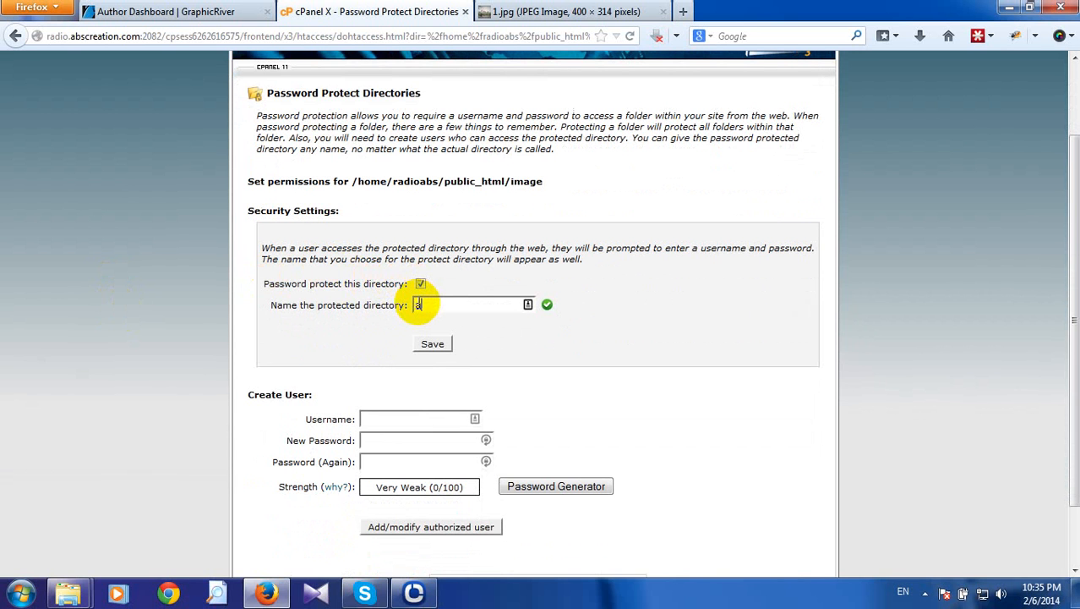
{"action": "type", "text": "image"}
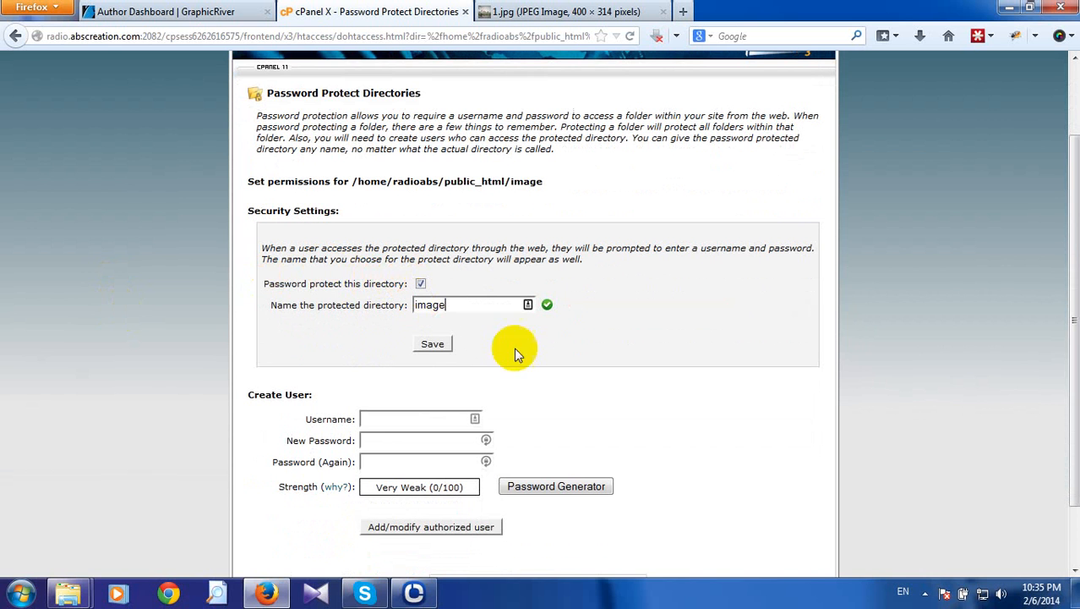
{"action": "left_click", "coordinate": [434, 348]}
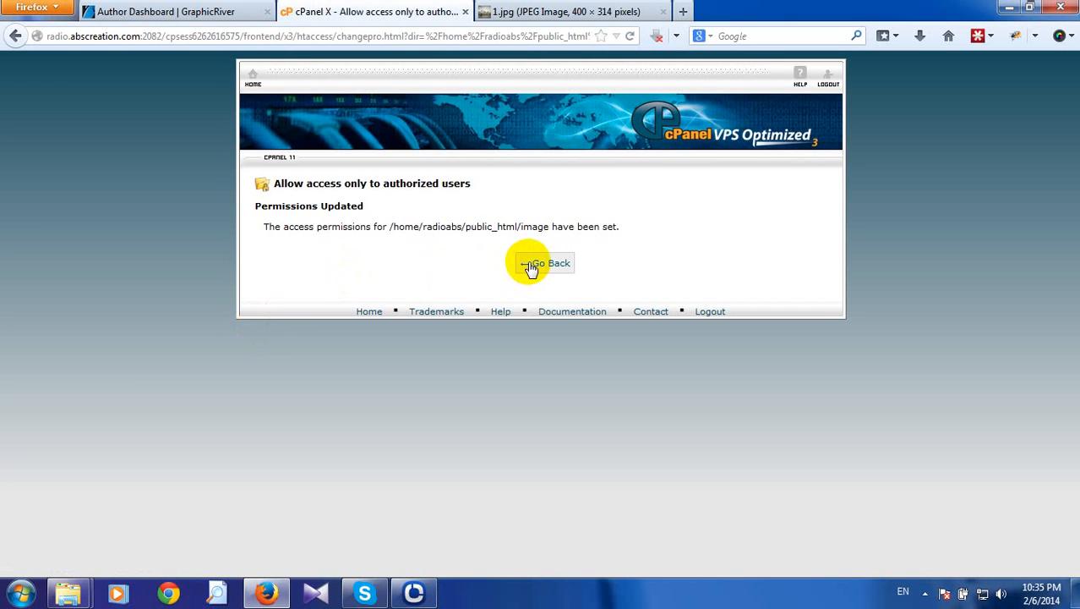
{"action": "left_click", "coordinate": [530, 267]}
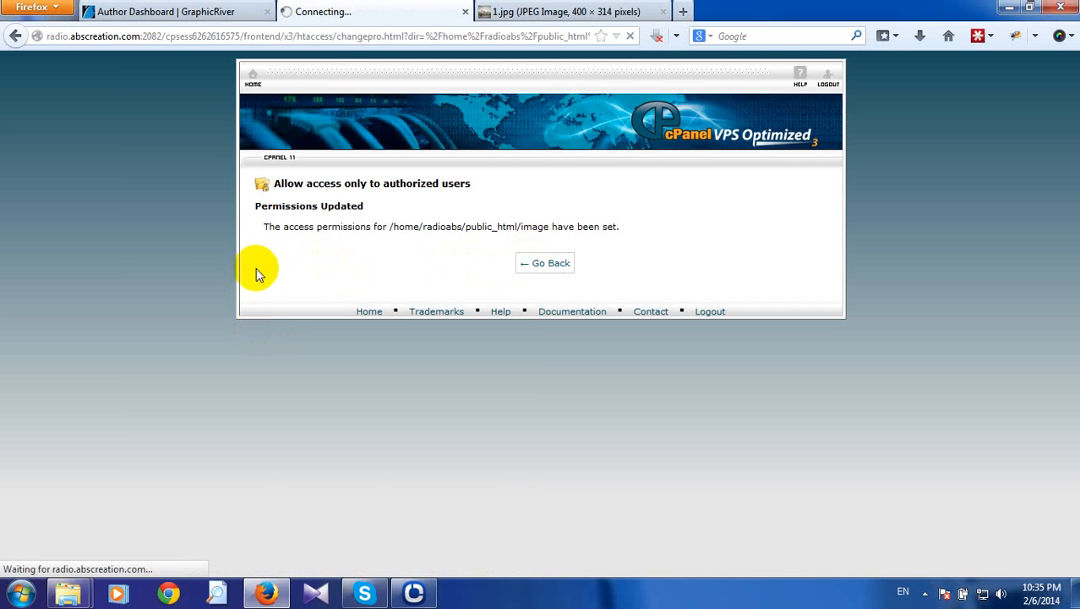
{"action": "scroll", "coordinate": [254, 333], "scroll_direction": "down", "scroll_amount": 4}
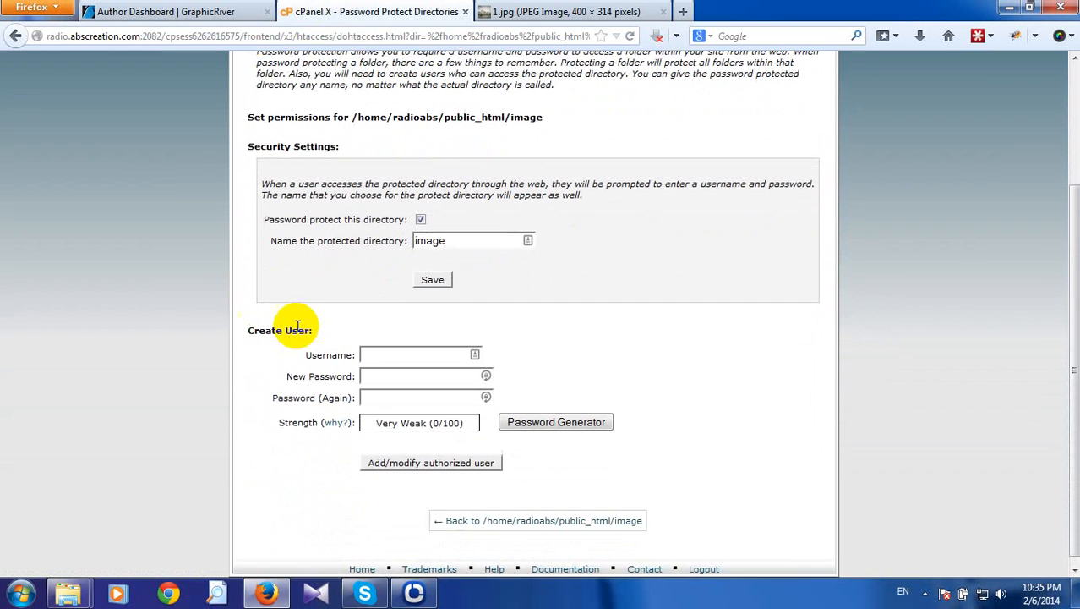
Add an authorized user with a username and matching confirmed password, then go back.
{"action": "left_click", "coordinate": [382, 342]}
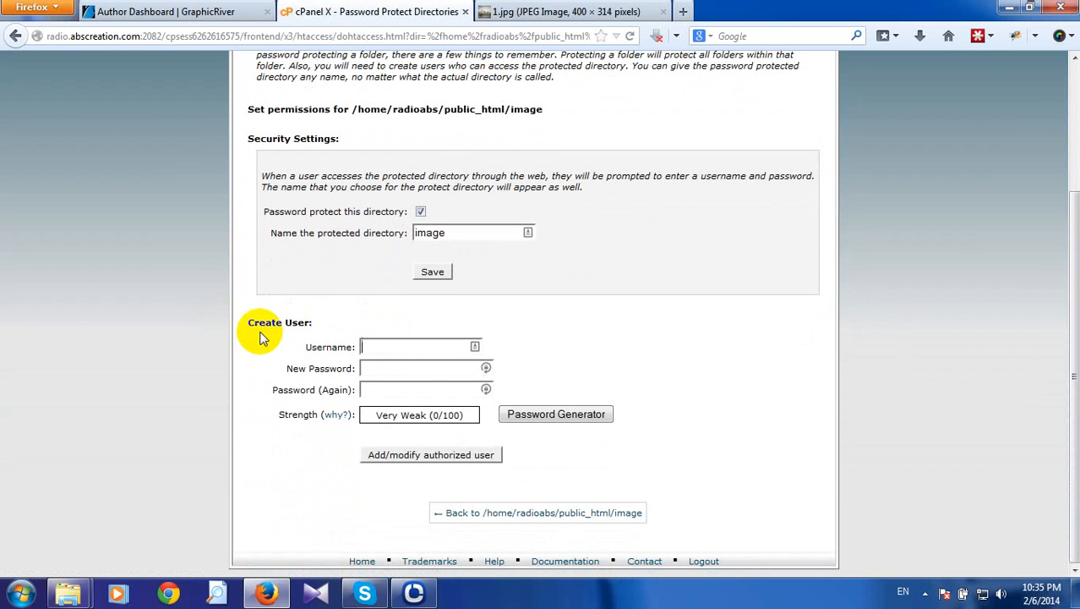
{"action": "left_click", "coordinate": [375, 346]}
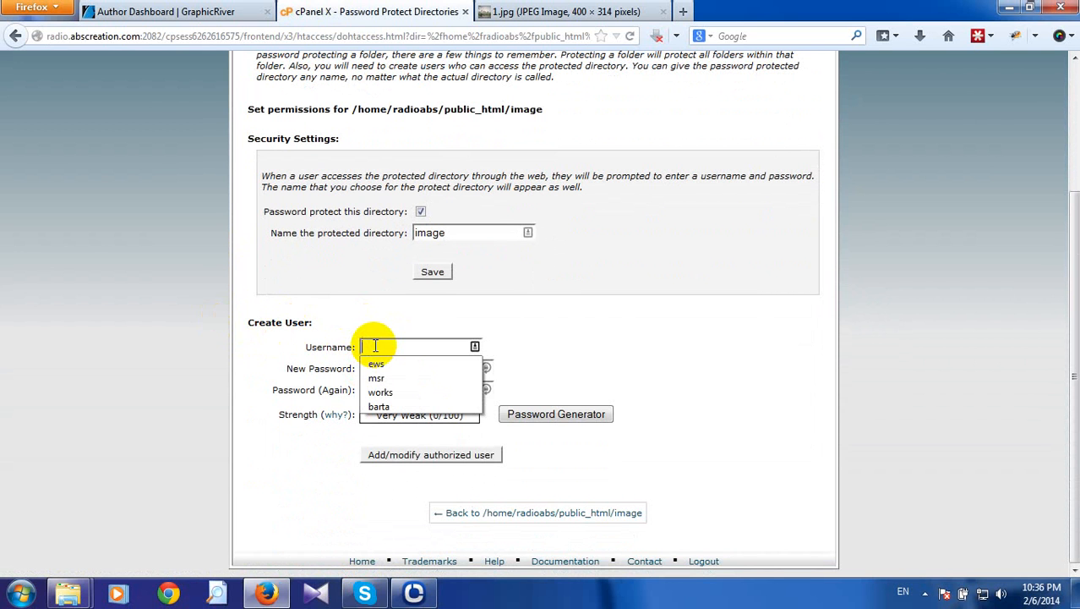
{"action": "type", "text": "msr"}
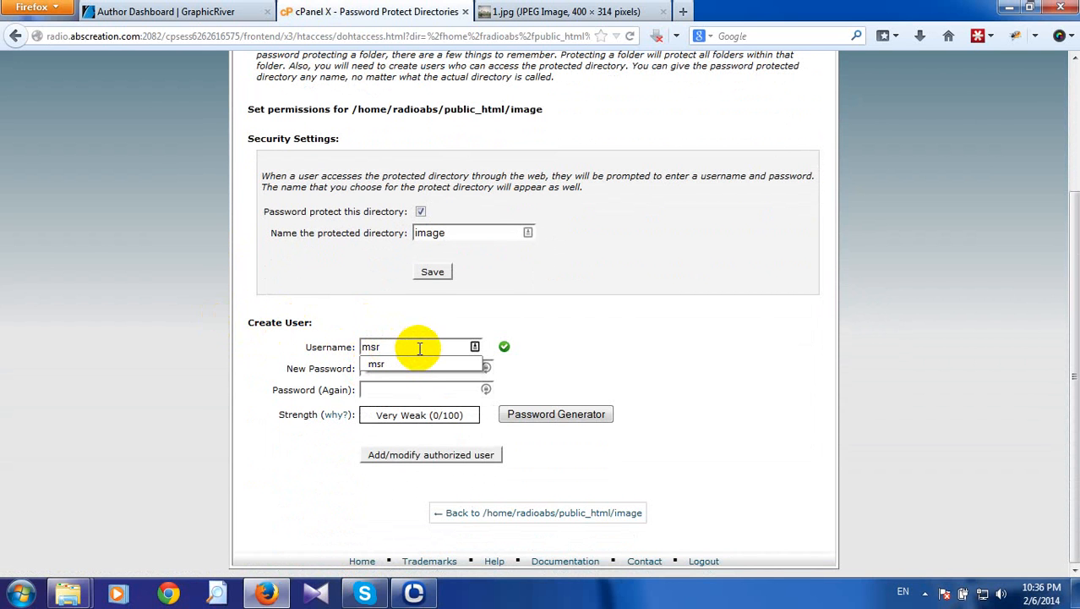
{"action": "type", "text": "h"}
{"action": "left_click", "coordinate": [411, 374]}
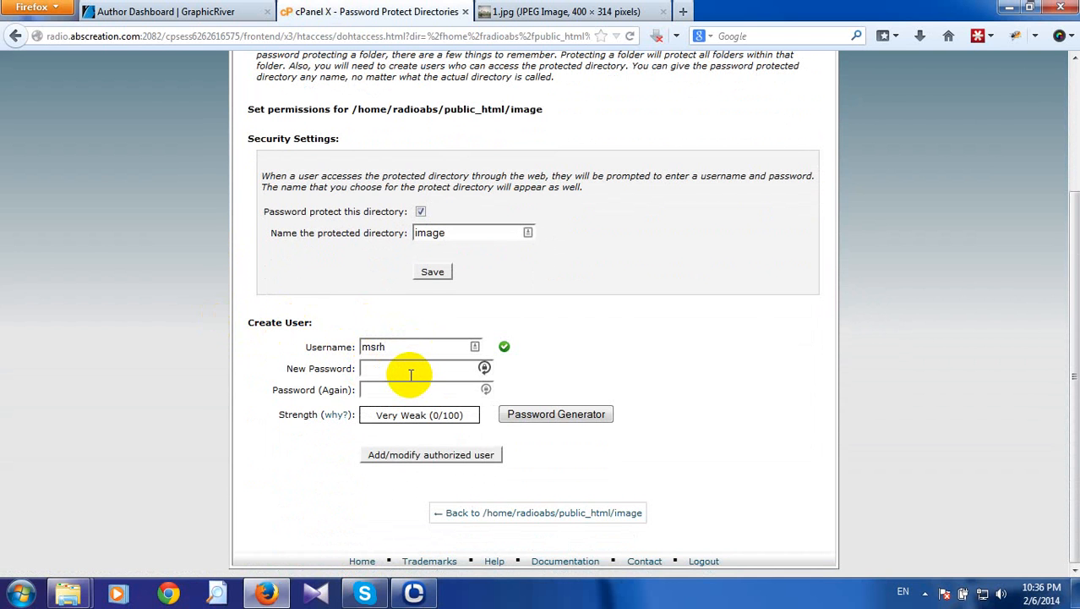
{"action": "type", "text": "12345"}
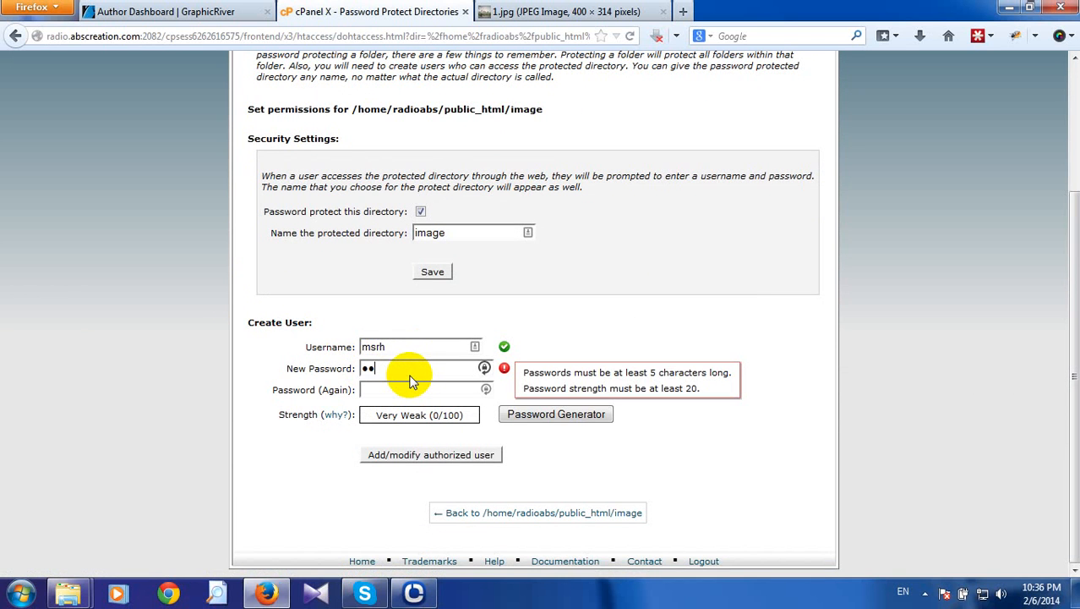
{"action": "type", "text": "67890"}
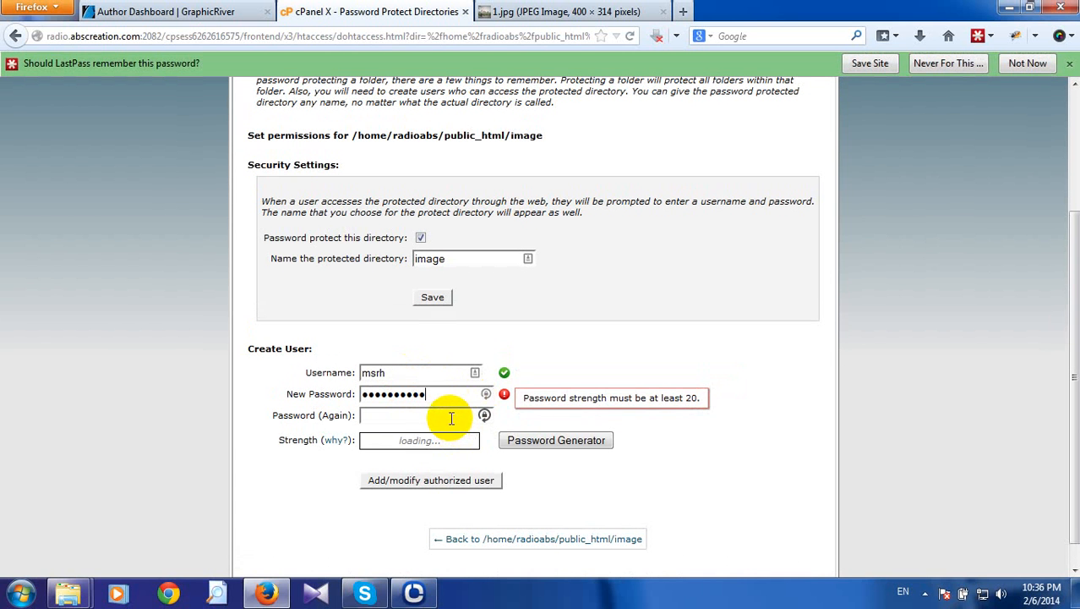
{"action": "left_click", "coordinate": [449, 417]}
{"action": "type", "text": "12345"}
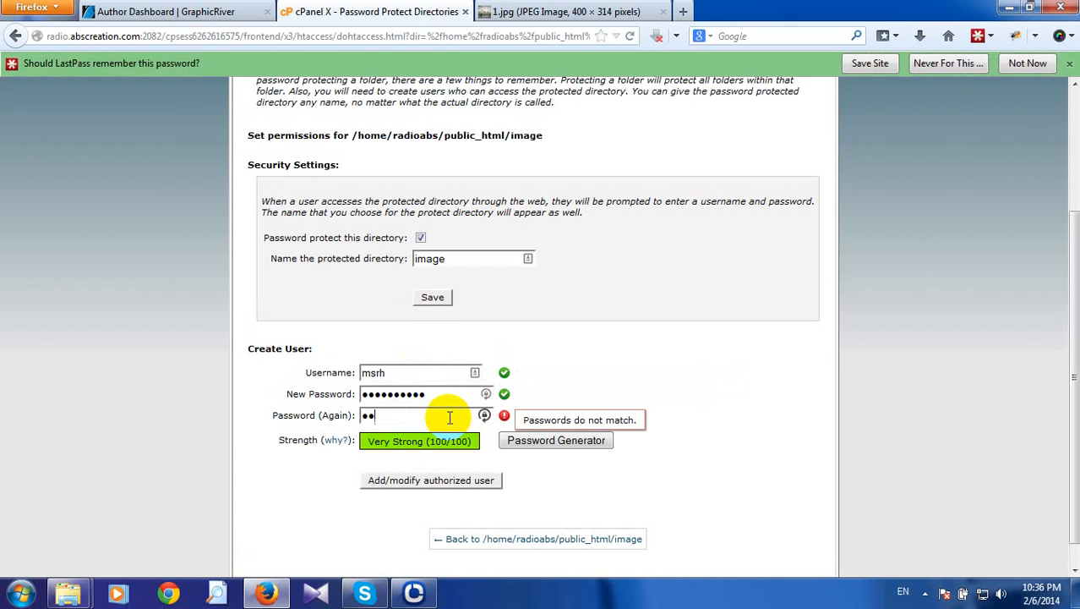
{"action": "type", "text": "67890"}
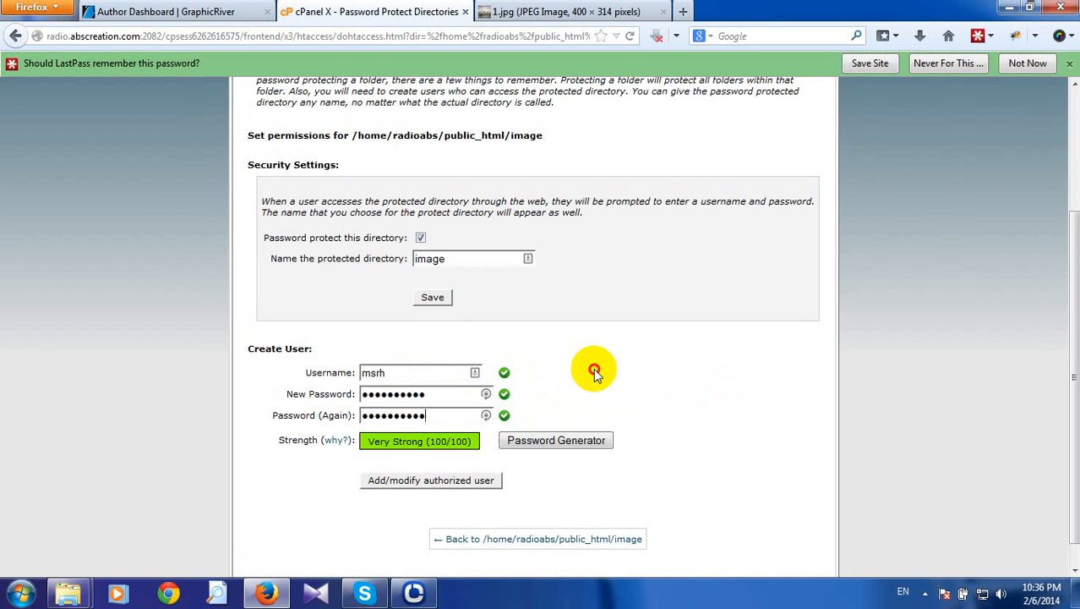
{"action": "left_click", "coordinate": [436, 479]}
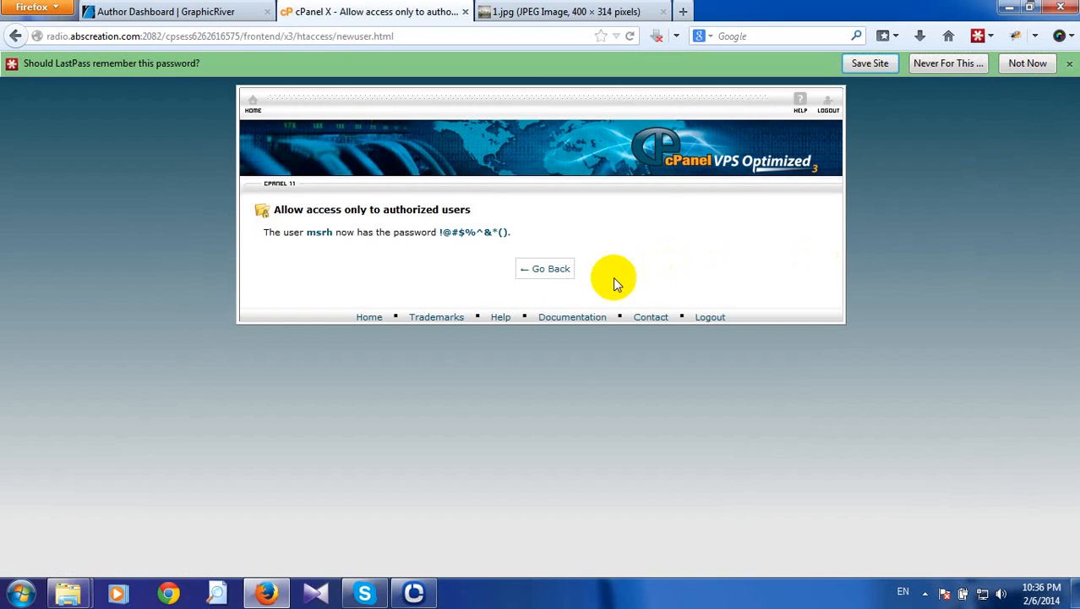
{"action": "left_click", "coordinate": [557, 270]}
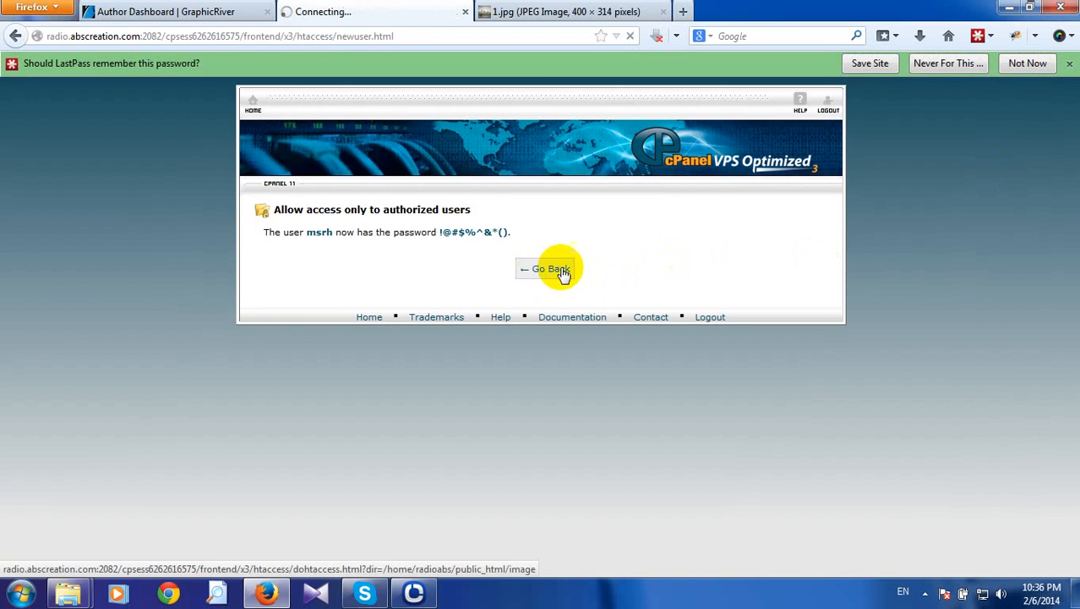
Reload the 1.jpg tab and cancel the Authentication Required prompt that appears.
{"action": "left_click", "coordinate": [503, 15]}
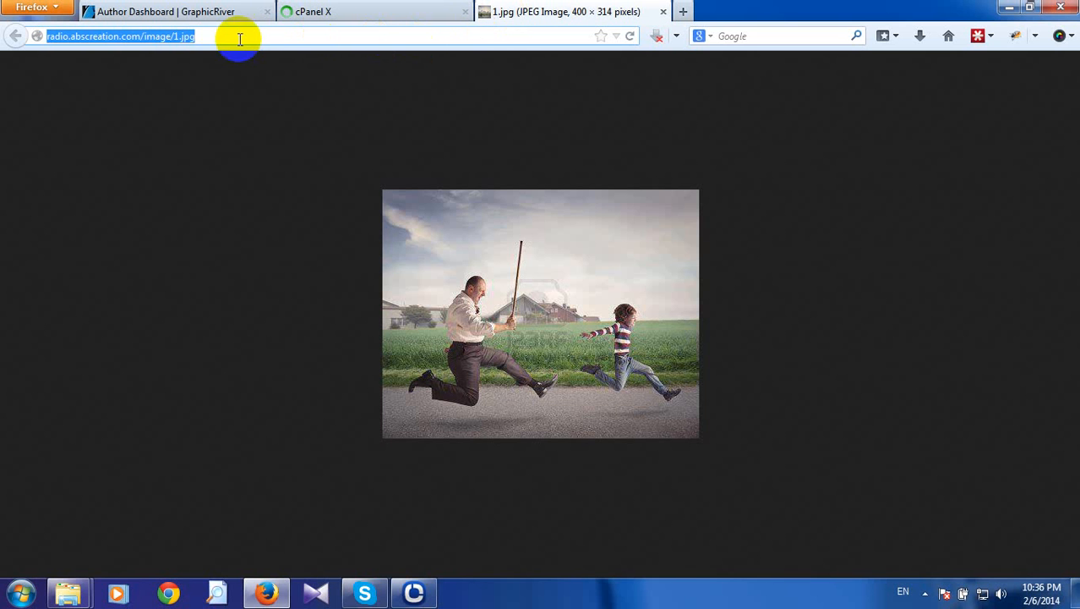
{"action": "left_click", "coordinate": [172, 36]}
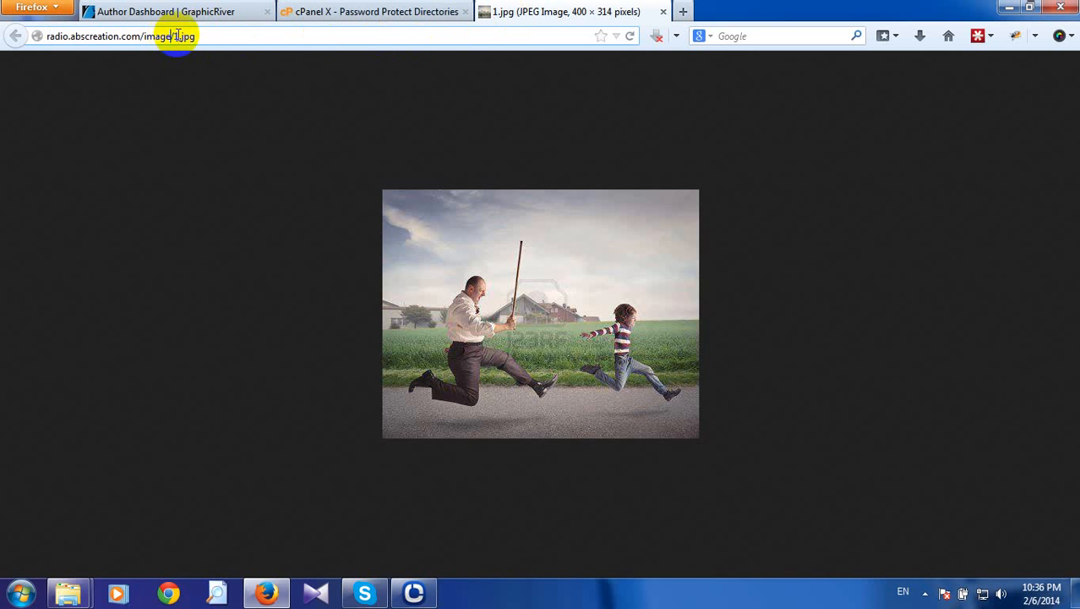
{"action": "left_click", "coordinate": [196, 36]}
{"action": "key", "text": "Return"}
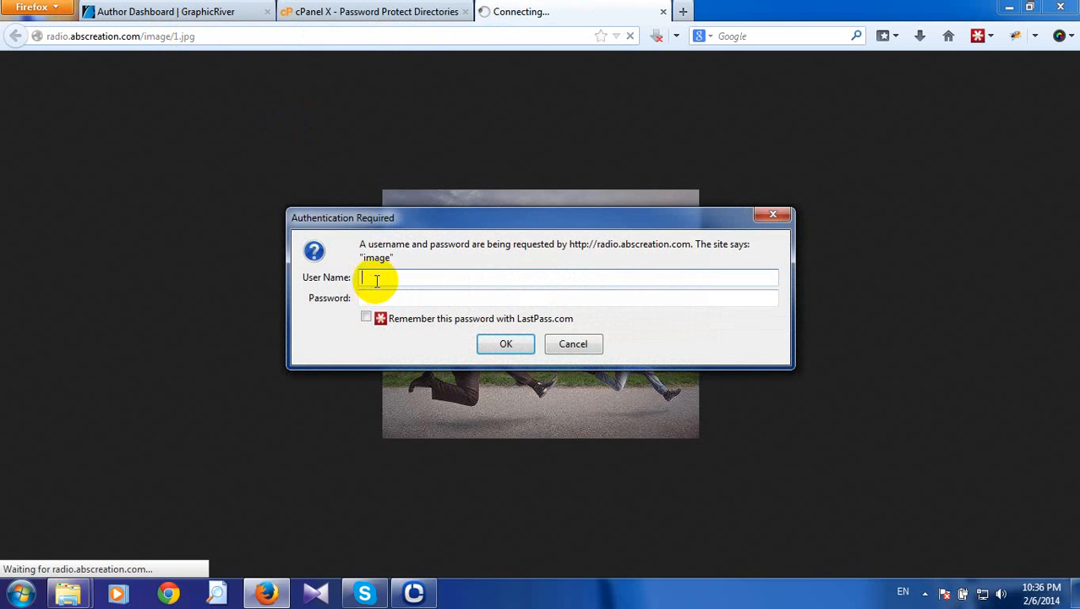
{"action": "left_click", "coordinate": [418, 299]}
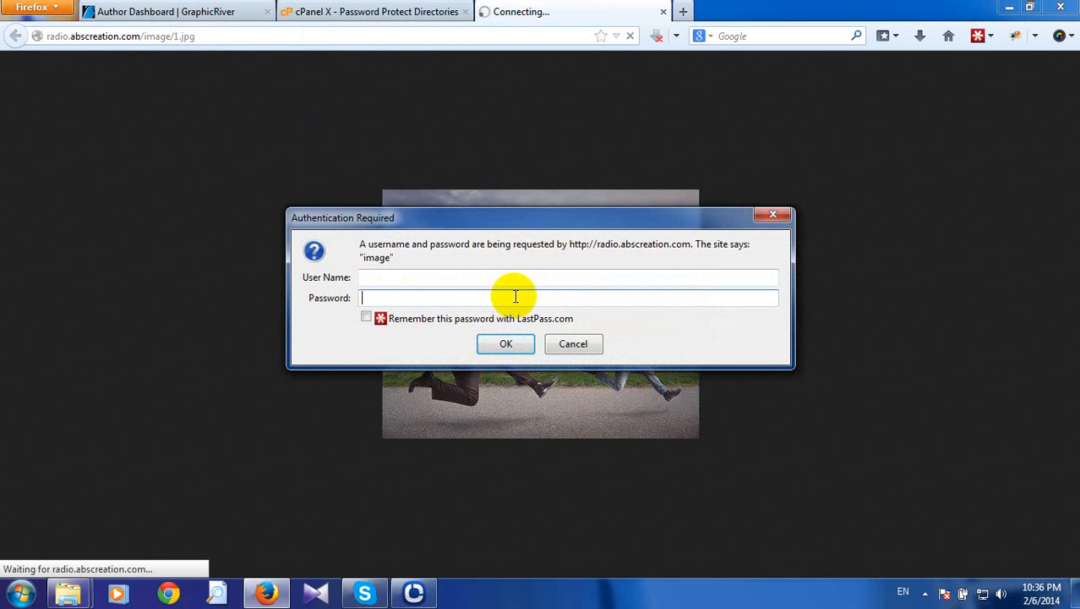
{"action": "left_click", "coordinate": [783, 218]}
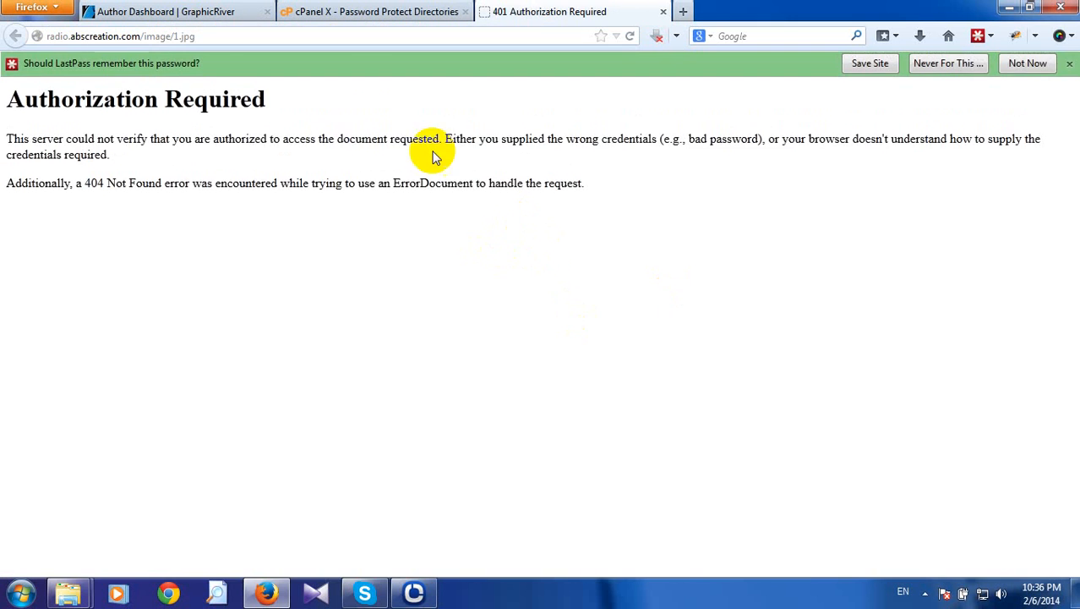
Retry 1.jpg, dismiss the prompt again, then load radio.abscreation.com/image without the file name.
{"action": "left_click", "coordinate": [204, 35]}
{"action": "left_click", "coordinate": [203, 36]}
{"action": "key", "text": "Return"}
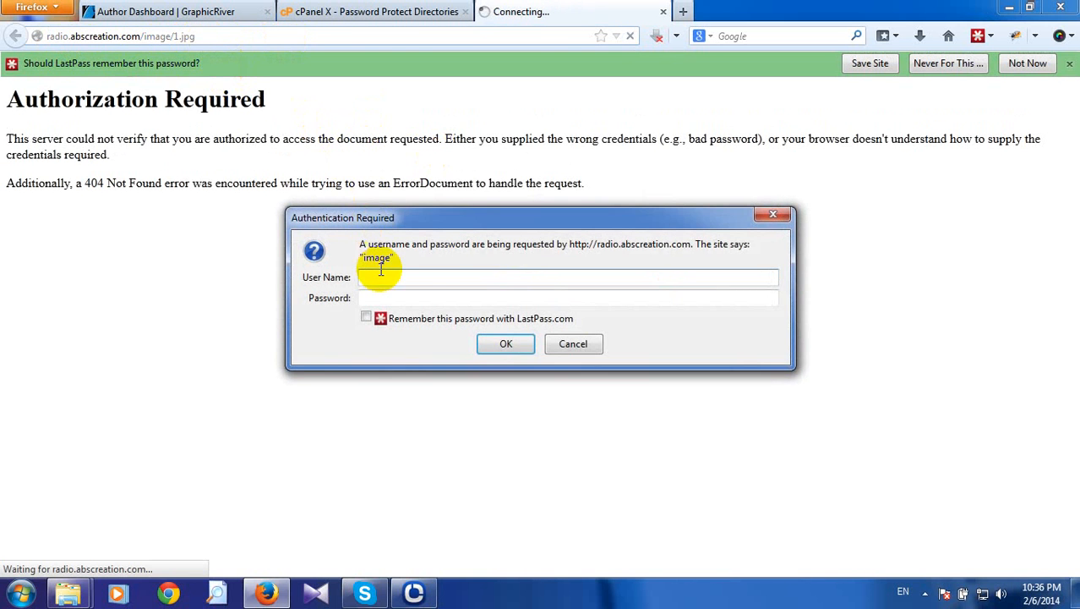
{"action": "left_click", "coordinate": [772, 215]}
{"action": "left_click_drag", "start_coordinate": [170, 35], "coordinate": [269, 49]}
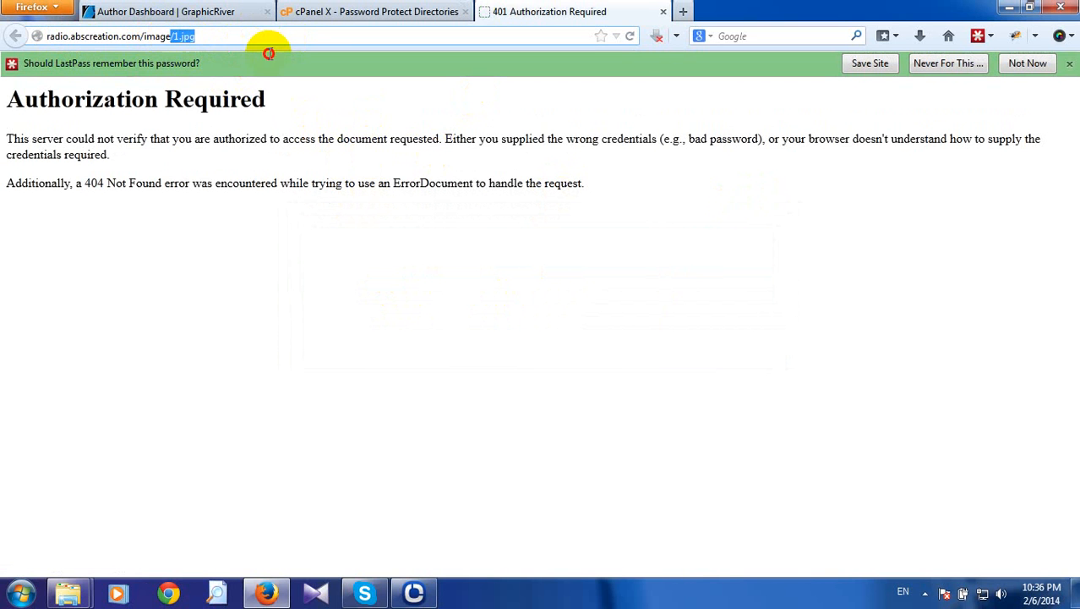
{"action": "key", "text": "BackSpace"}
{"action": "key", "text": "Return"}
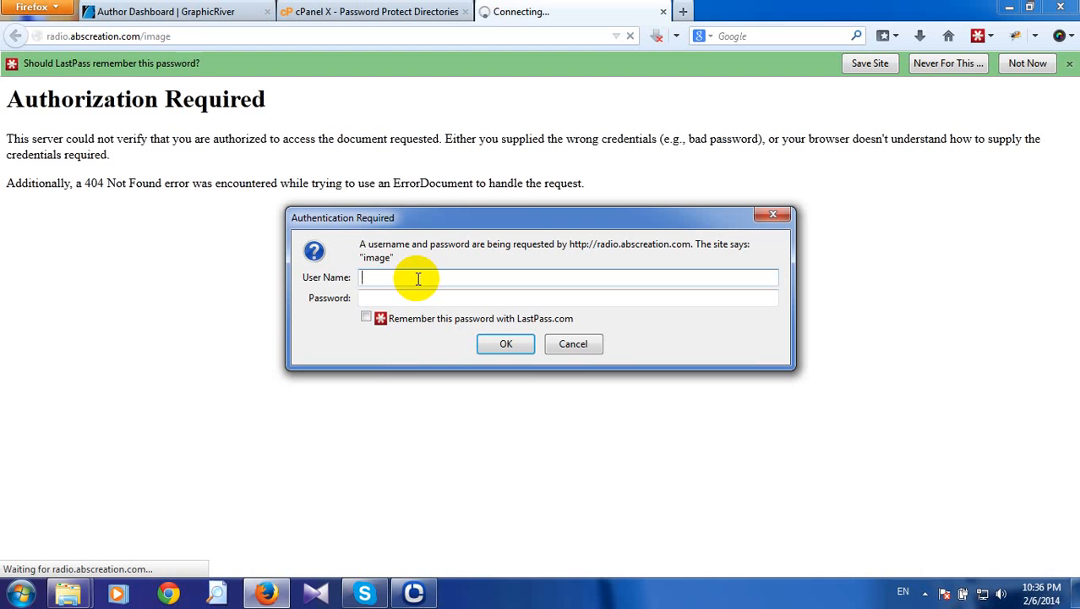
Attempt to sign in with a mistyped username and the password.
{"action": "type", "text": "msr"}
{"action": "key", "text": "Tab"}
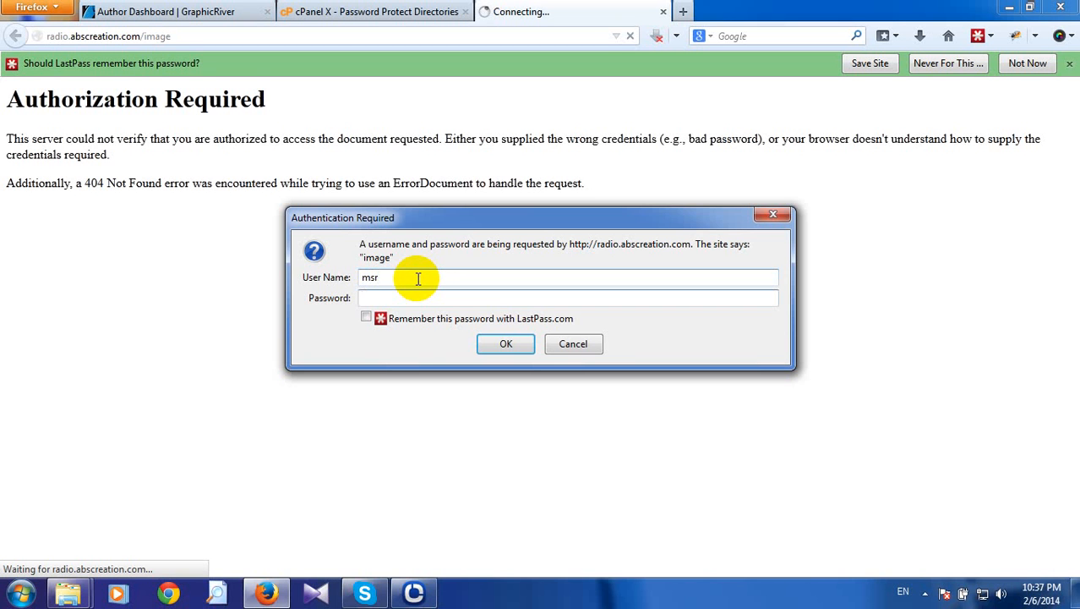
{"action": "type", "text": "**********"}
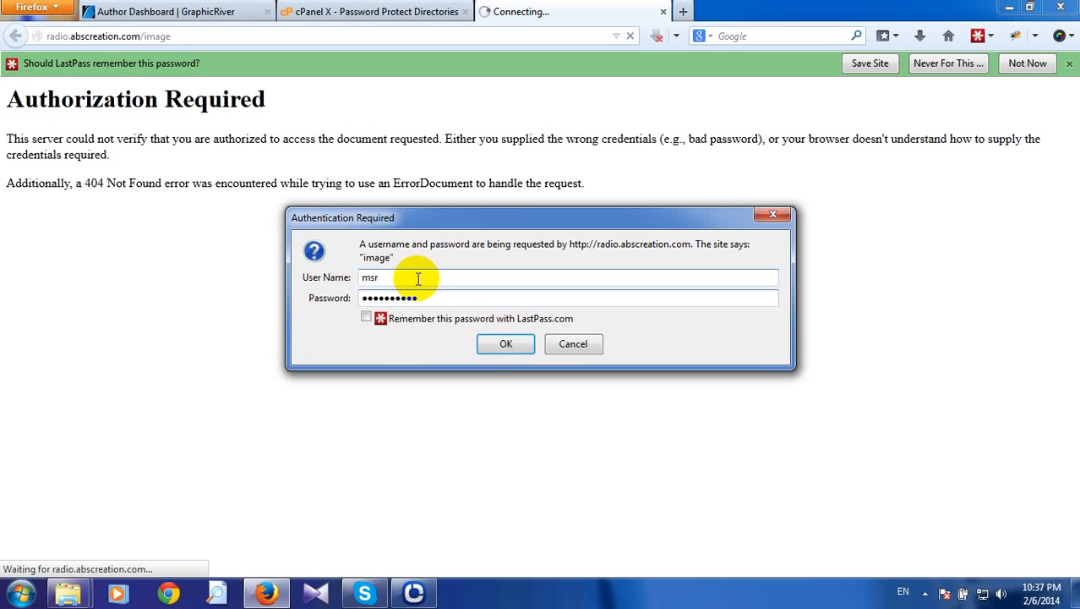
{"action": "left_click", "coordinate": [505, 344]}
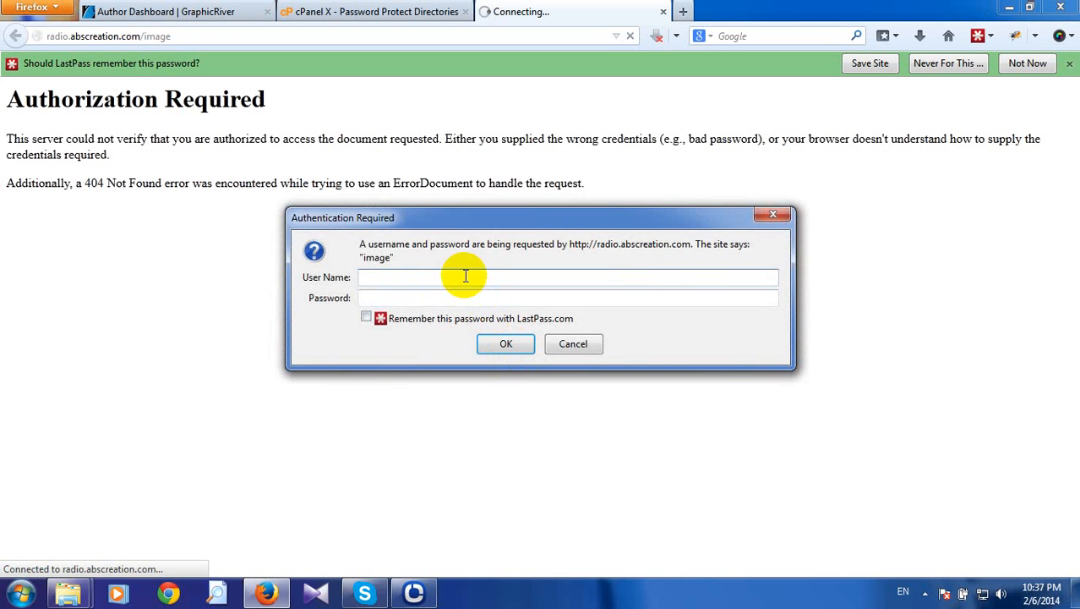
Sign in with the correct credentials to reach Index of /image, dismissing the LastPass offer.
{"action": "type", "text": "msrh"}
{"action": "left_click", "coordinate": [443, 294]}
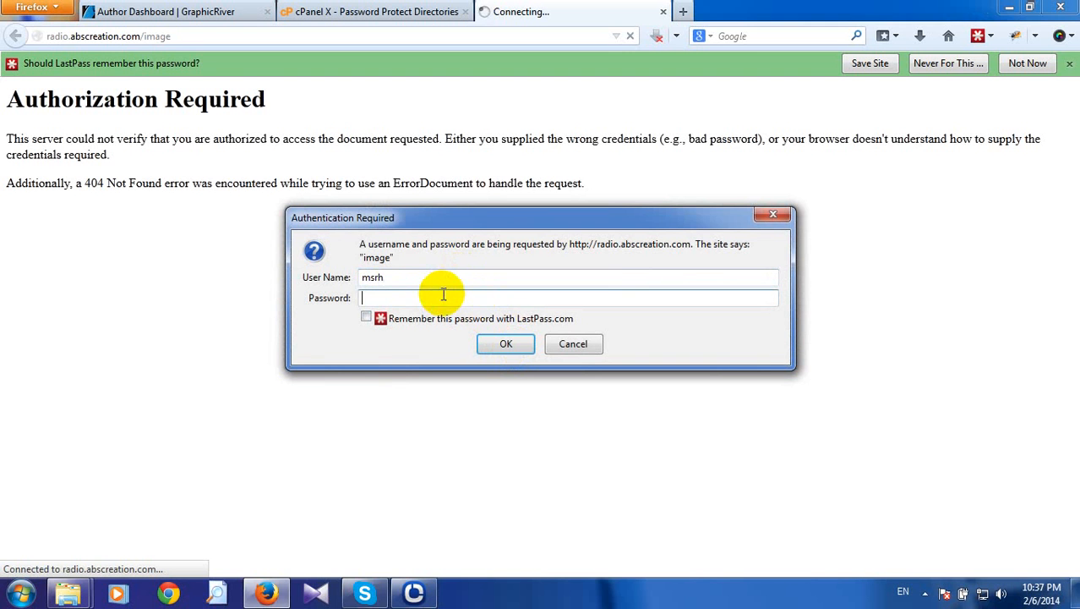
{"action": "type", "text": "******"}
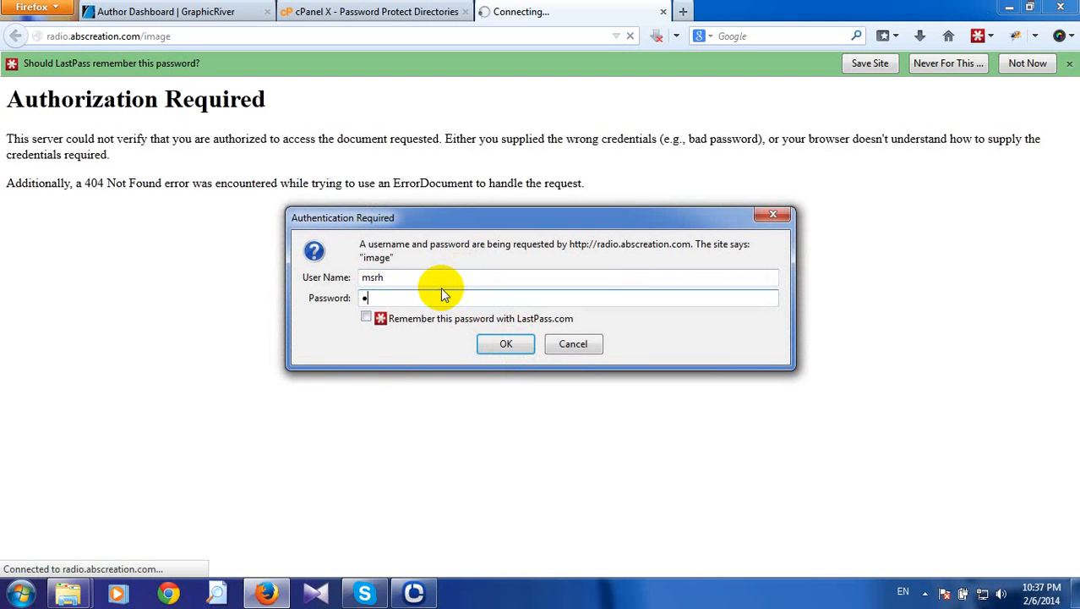
{"action": "type", "text": "****"}
{"action": "left_click", "coordinate": [496, 342]}
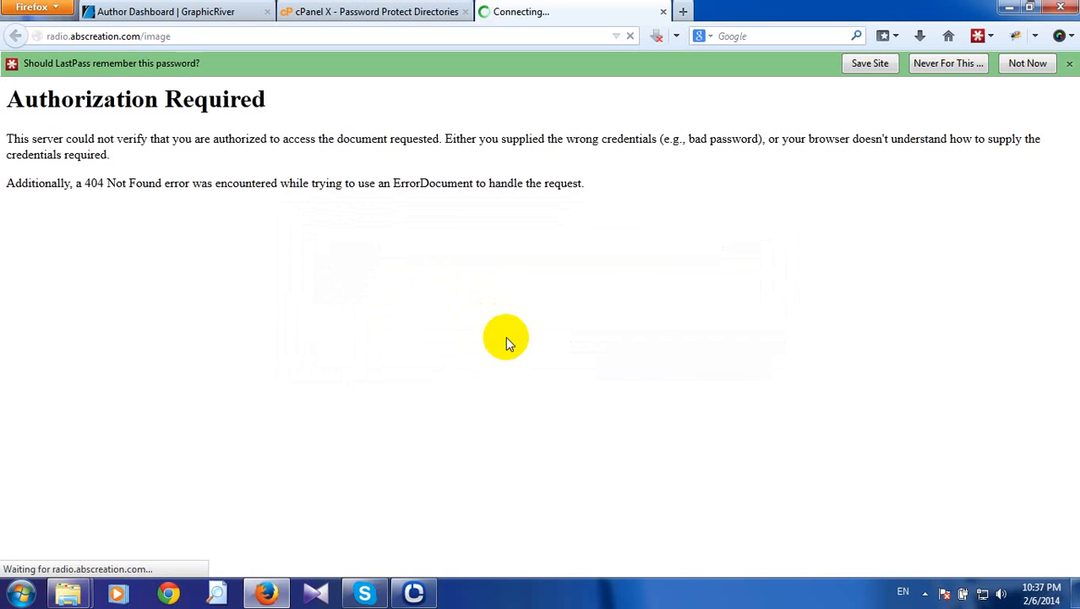
{"action": "left_click", "coordinate": [1069, 63]}
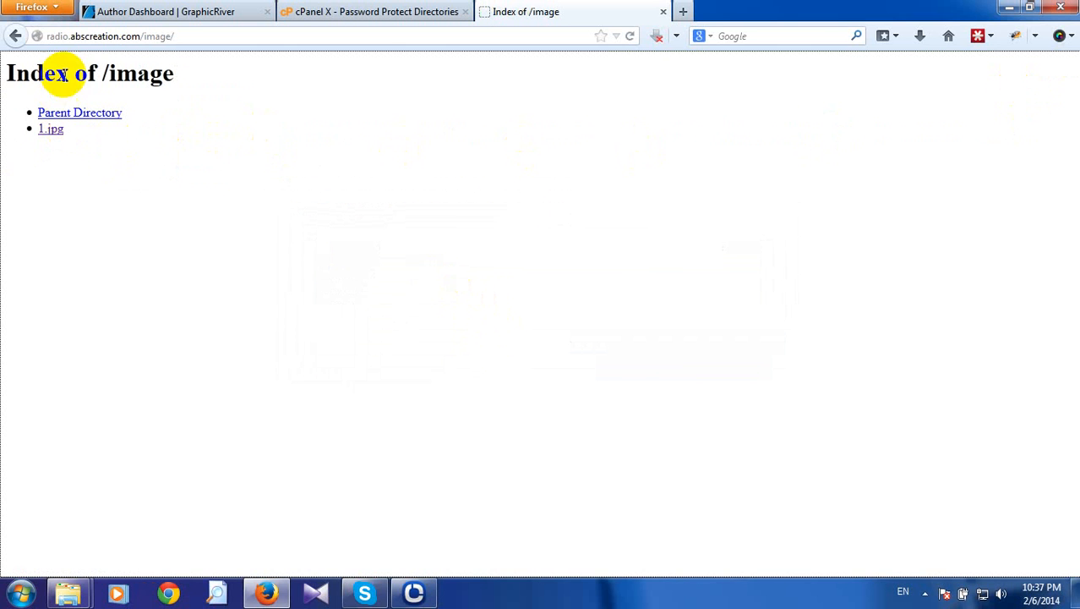
{"action": "left_click_drag", "start_coordinate": [144, 35], "coordinate": [239, 38]}
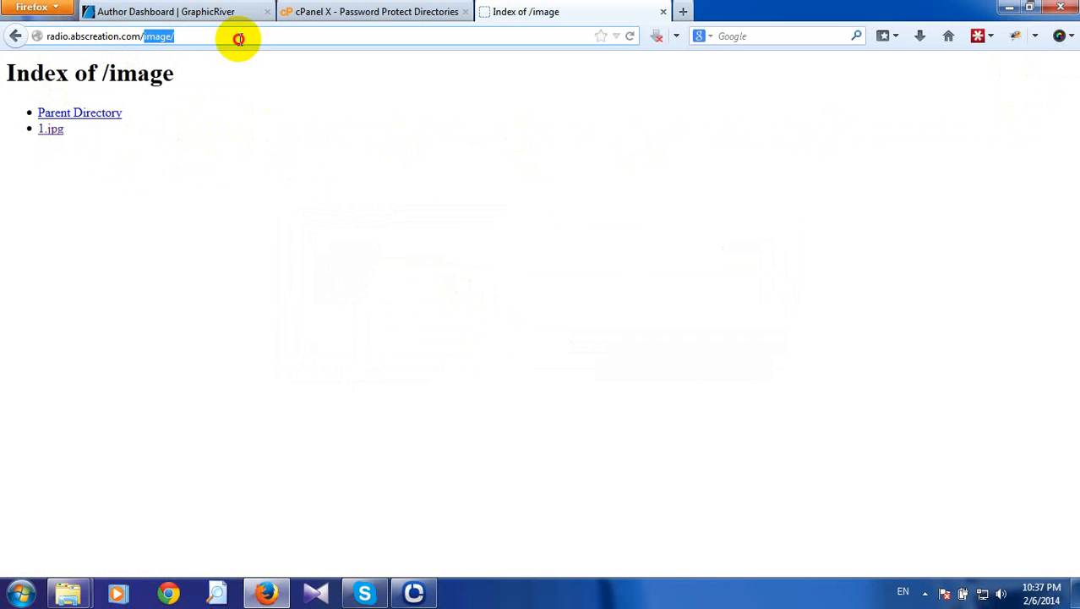
{"action": "left_click", "coordinate": [231, 123]}
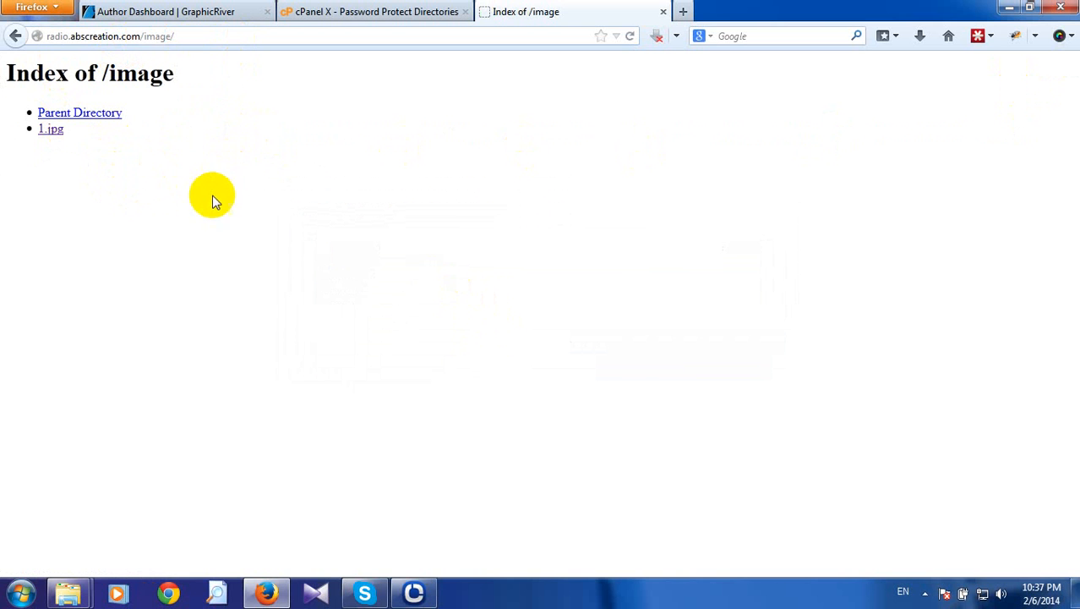
Scroll the image folder's protection page to Authorized Users and select the single listed user.
{"action": "left_click", "coordinate": [342, 12]}
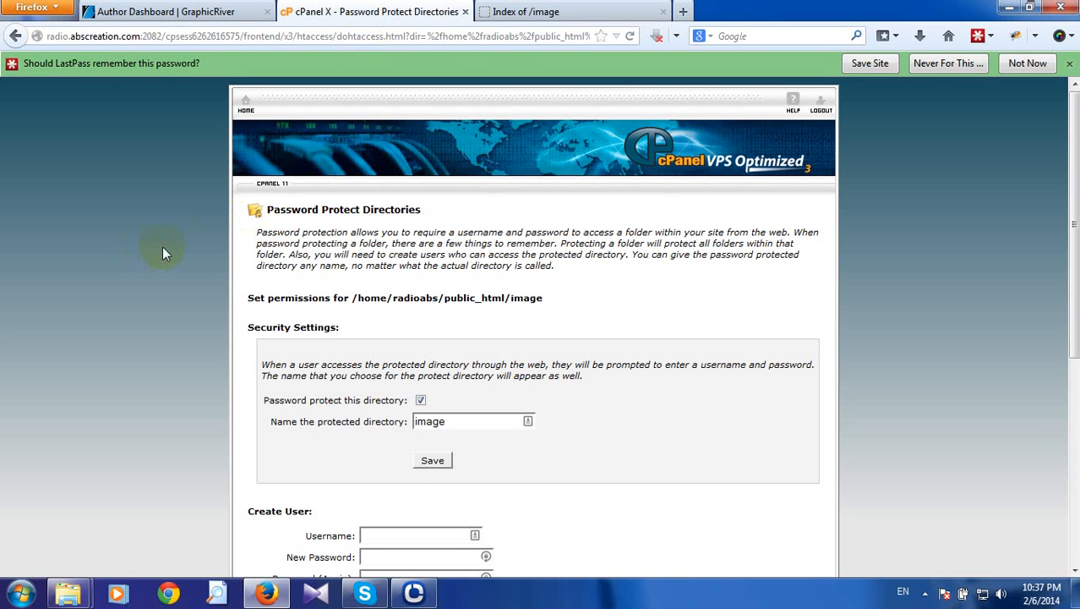
{"action": "scroll", "coordinate": [162, 246], "scroll_direction": "down", "scroll_amount": 4}
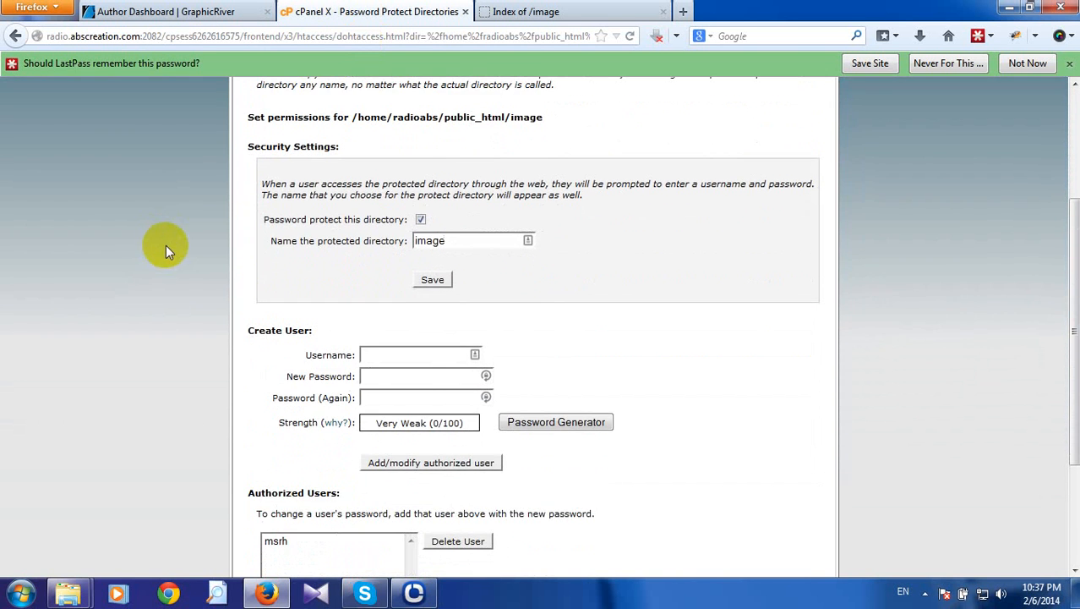
{"action": "scroll", "coordinate": [166, 247], "scroll_direction": "down", "scroll_amount": 2}
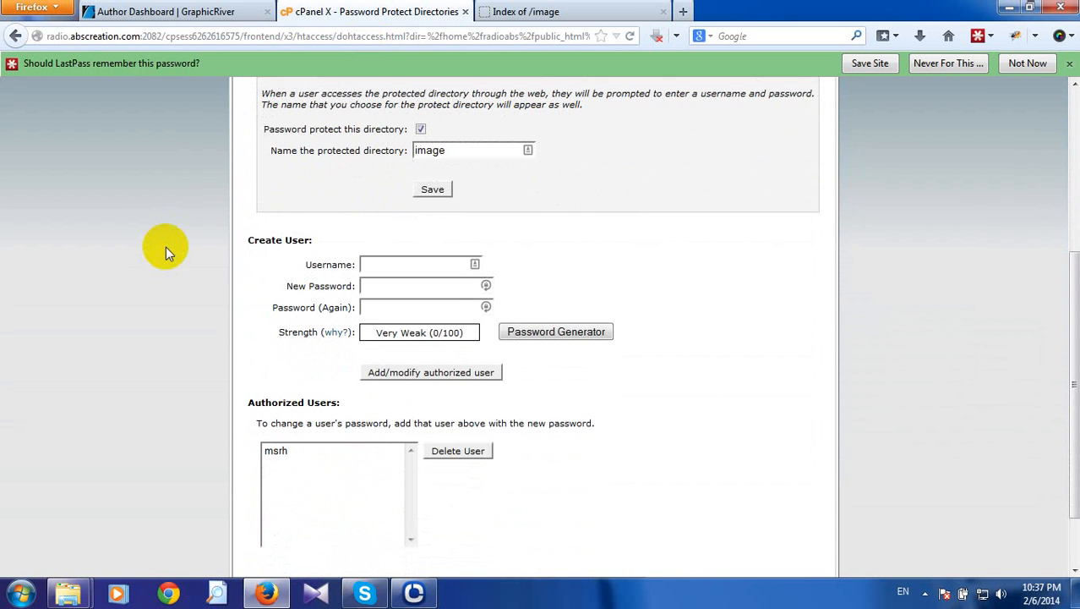
{"action": "scroll", "coordinate": [166, 247], "scroll_direction": "up", "scroll_amount": 4}
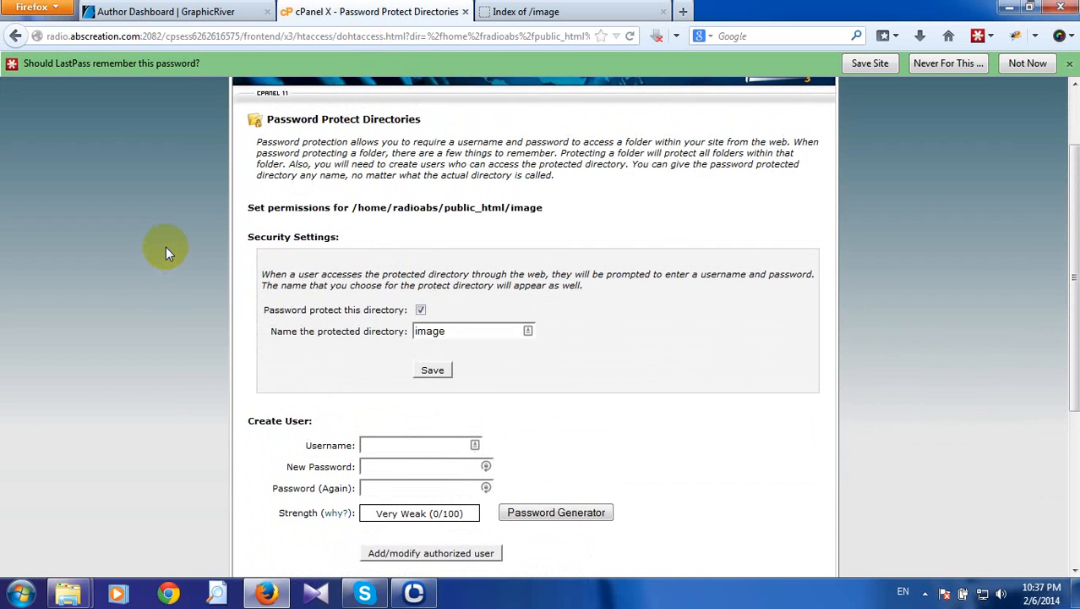
{"action": "scroll", "coordinate": [166, 247], "scroll_direction": "down", "scroll_amount": 2}
{"action": "scroll", "coordinate": [410, 218], "scroll_direction": "up", "scroll_amount": 4}
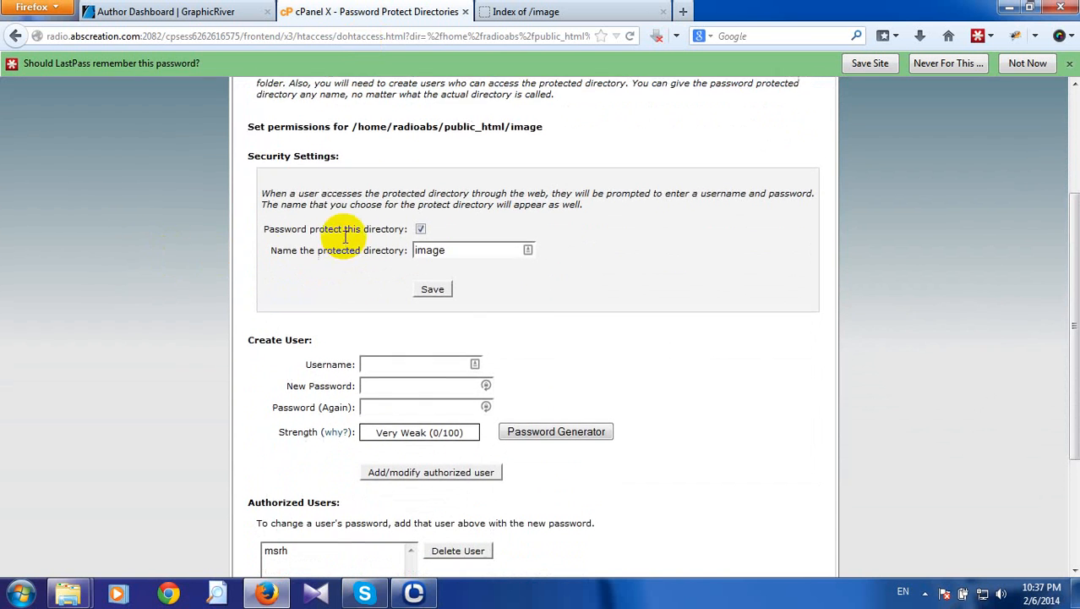
{"action": "scroll", "coordinate": [188, 338], "scroll_direction": "down", "scroll_amount": 5}
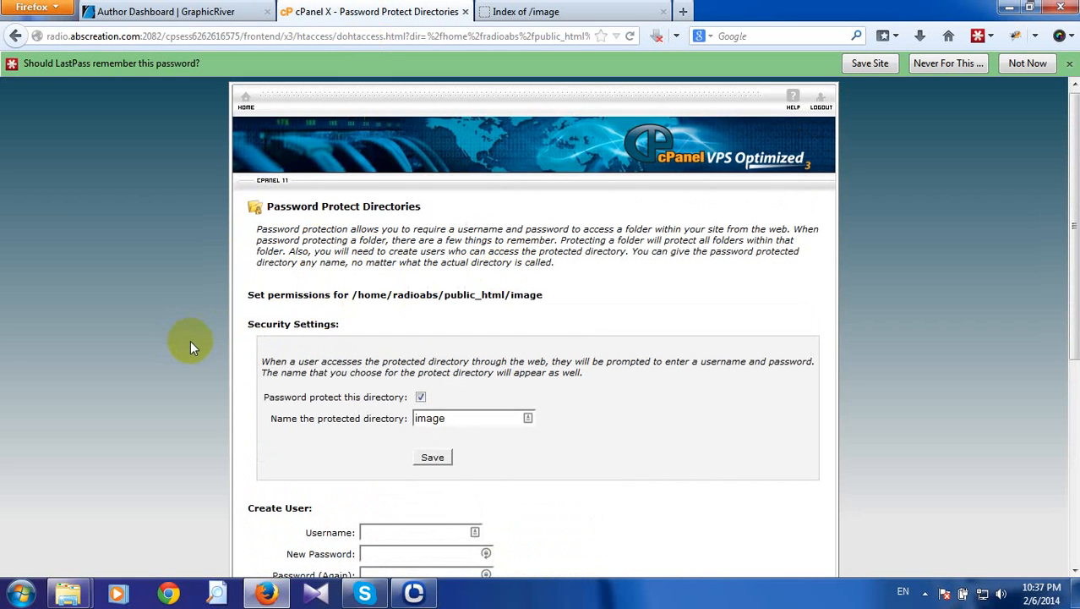
{"action": "scroll", "coordinate": [190, 340], "scroll_direction": "down", "scroll_amount": 2}
{"action": "left_click", "coordinate": [281, 378]}
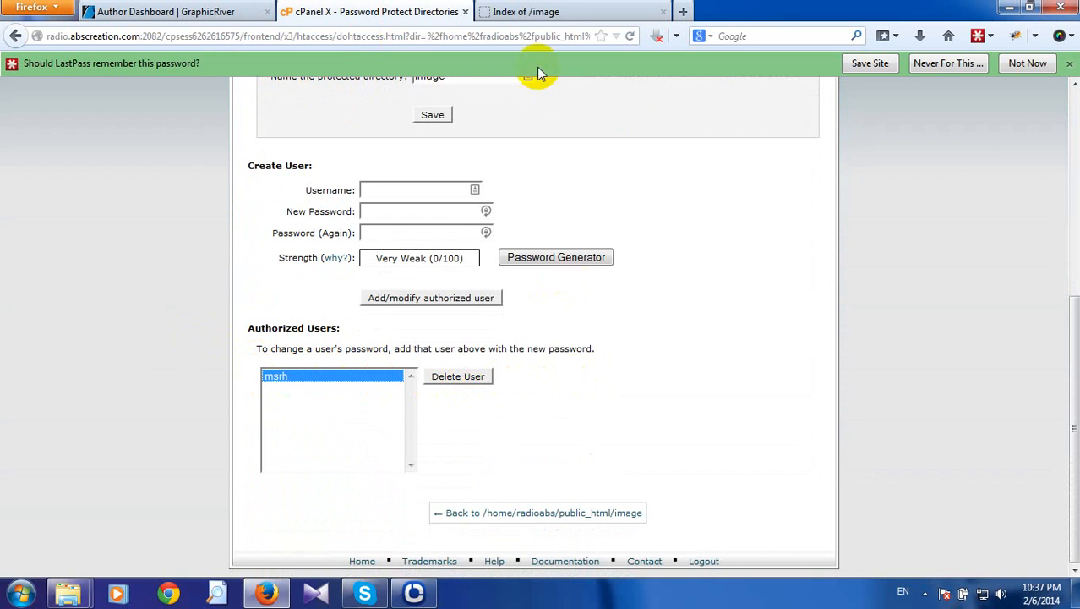
{"action": "left_click", "coordinate": [538, 10]}
{"action": "left_click", "coordinate": [393, 11]}
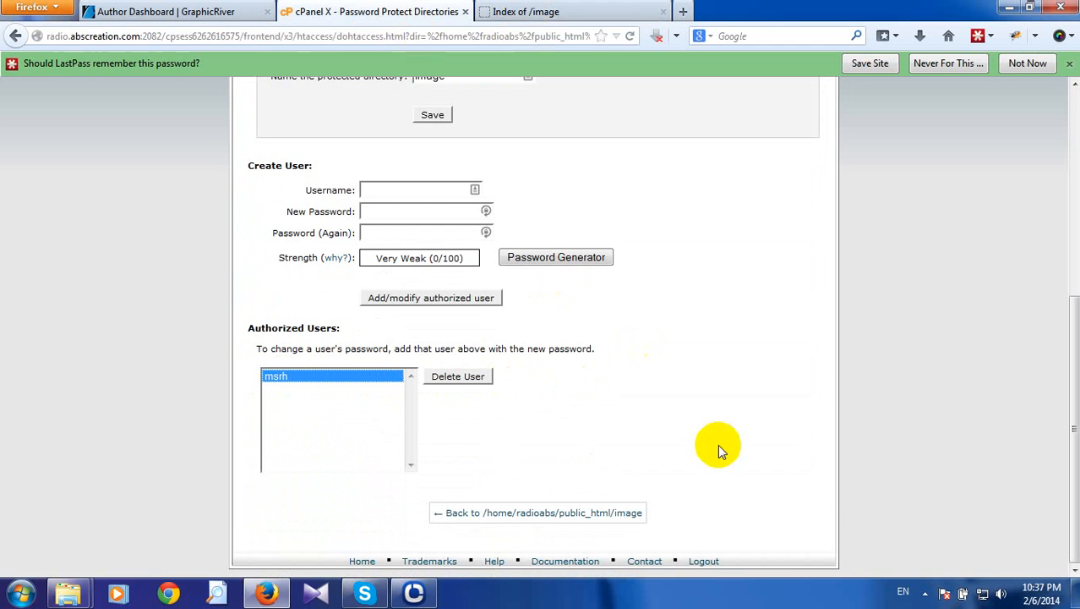